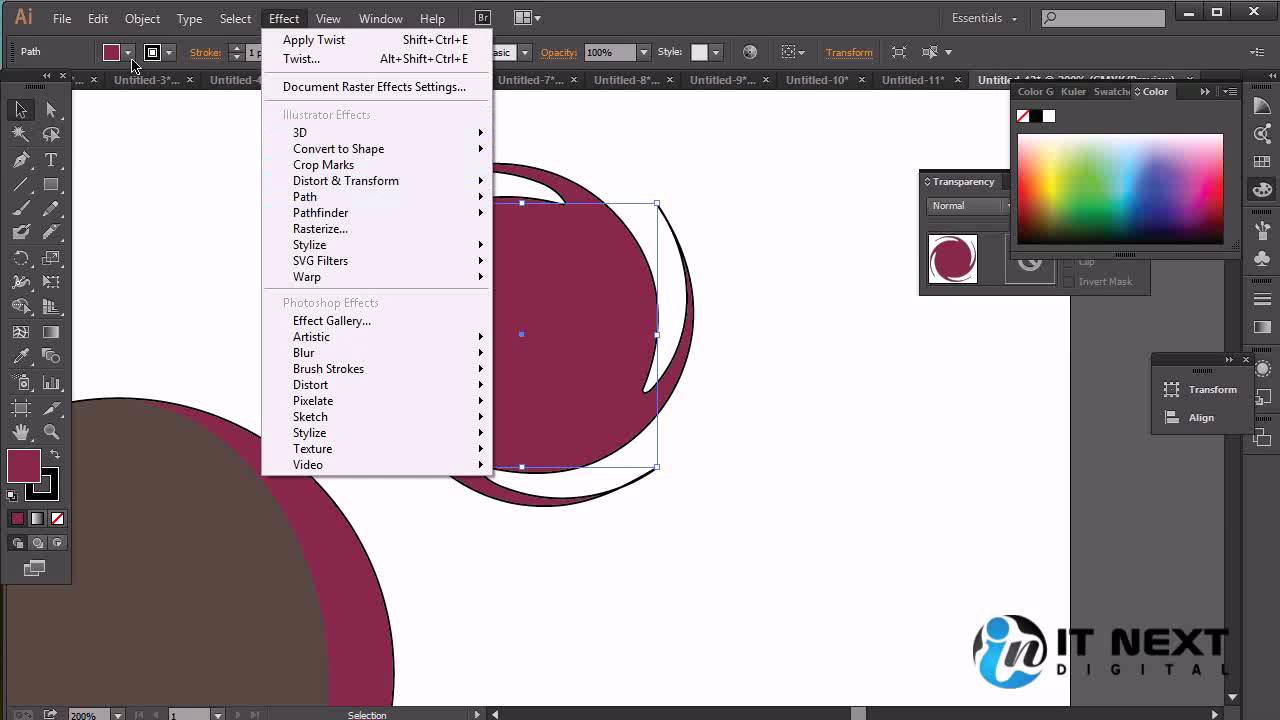
- Create a new blank document with the default settings
click(60, 19)
click(96, 42)
click(650, 620)
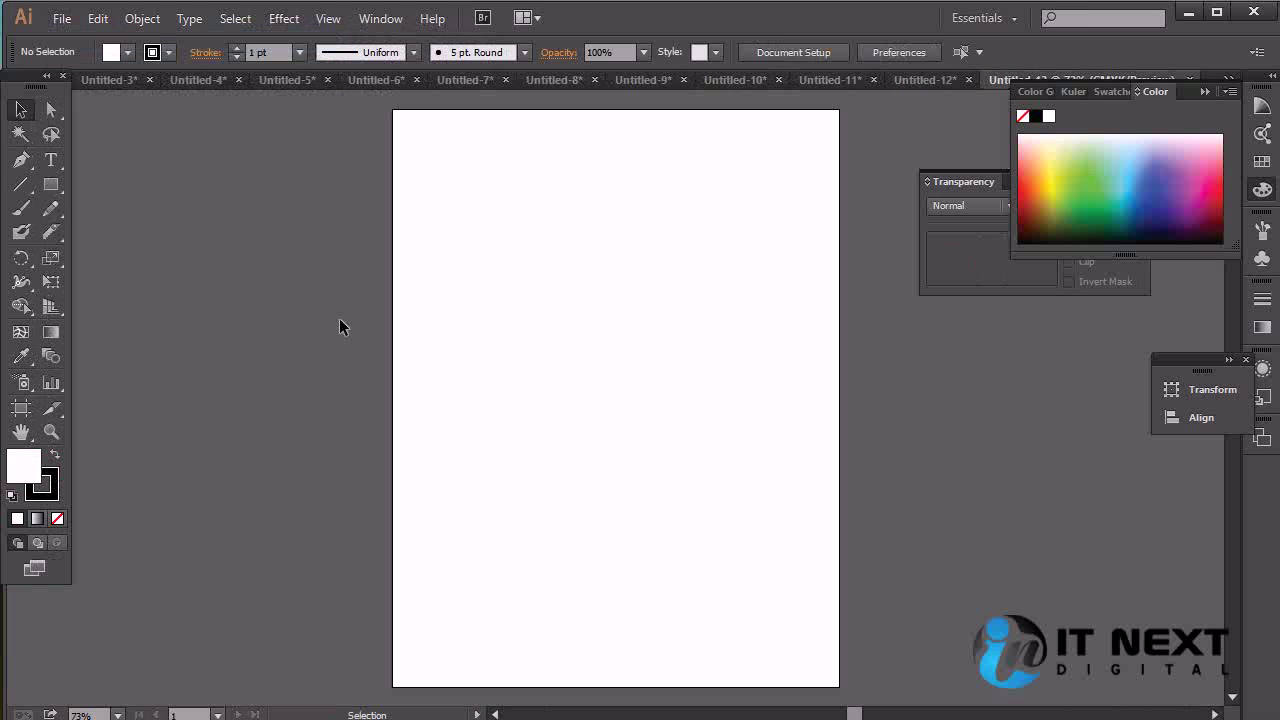
- Draw a small square near the upper-left of the artboard and give it a green fill and no stroke
click(51, 184)
drag(451, 185, 508, 240)
mouse_move(1102, 212)
mouse_down()
mouse_move(1128, 177)
mouse_move(1085, 198)
mouse_up()
click(53, 497)
click(57, 518)
click(22, 462)
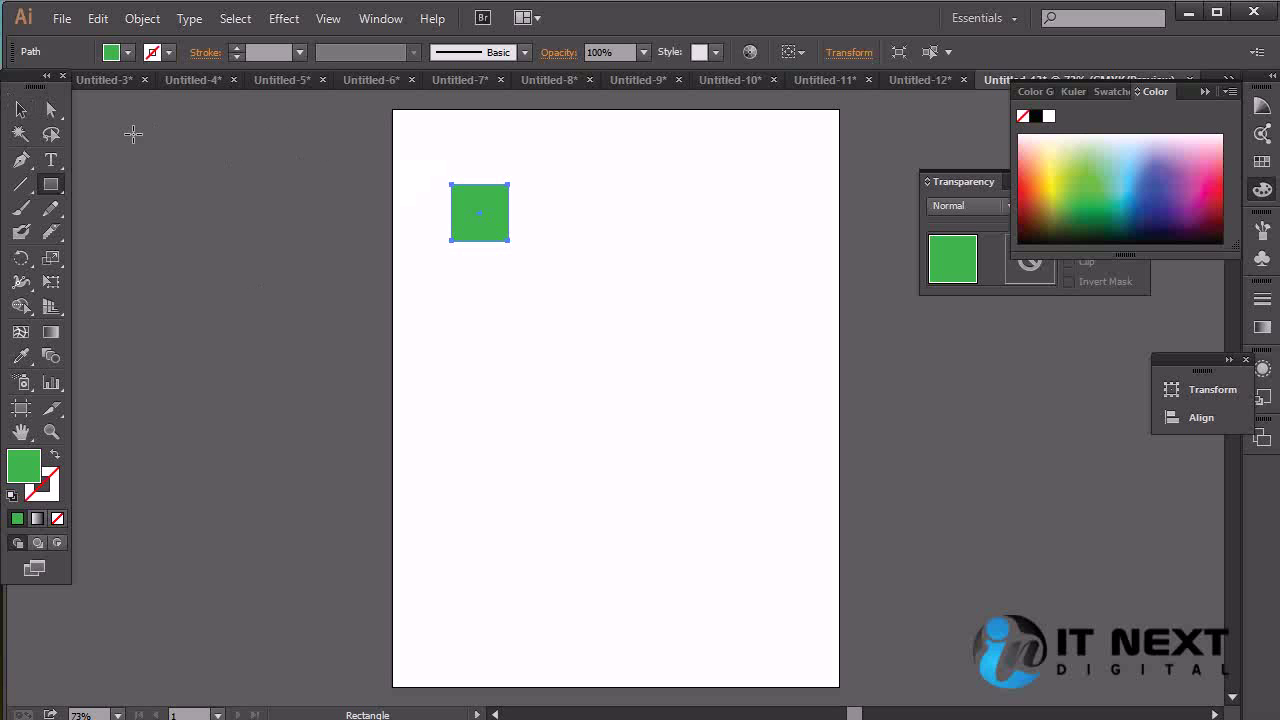
- Open the Transform effect on the green square with preview on, try a 176% vertical scale and reset it to 100%
click(286, 24)
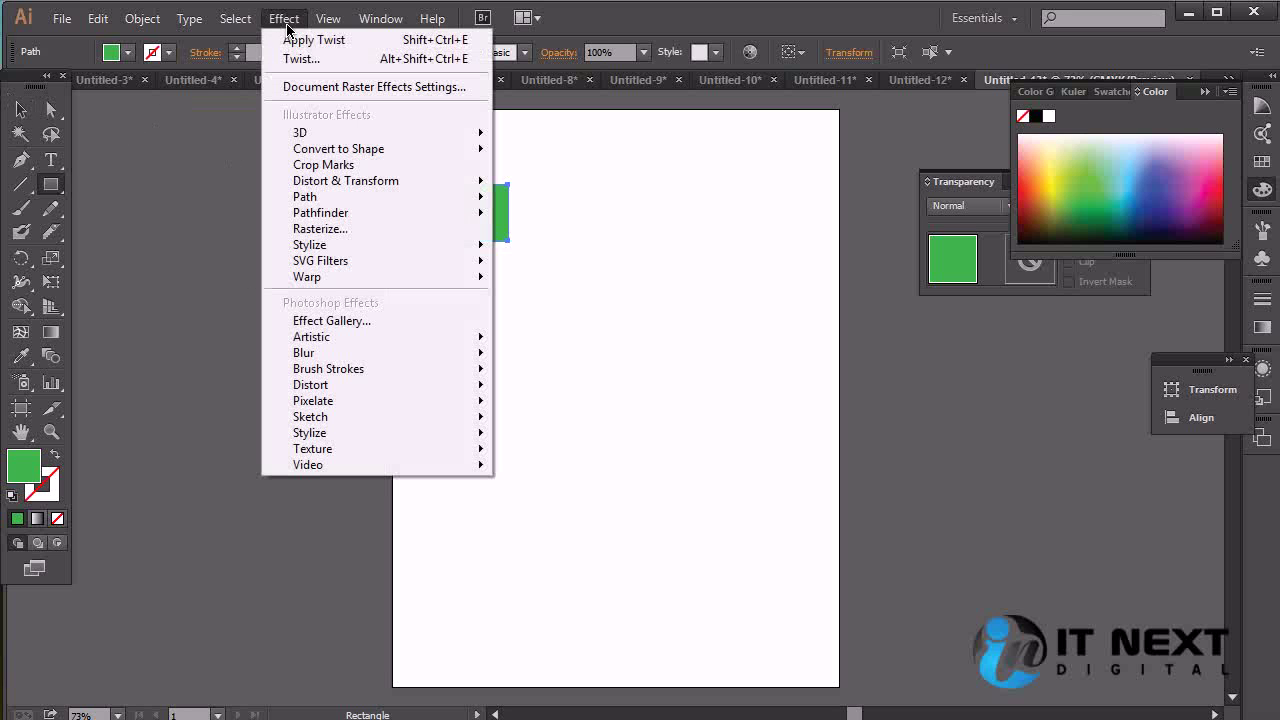
mouse_move(375, 183)
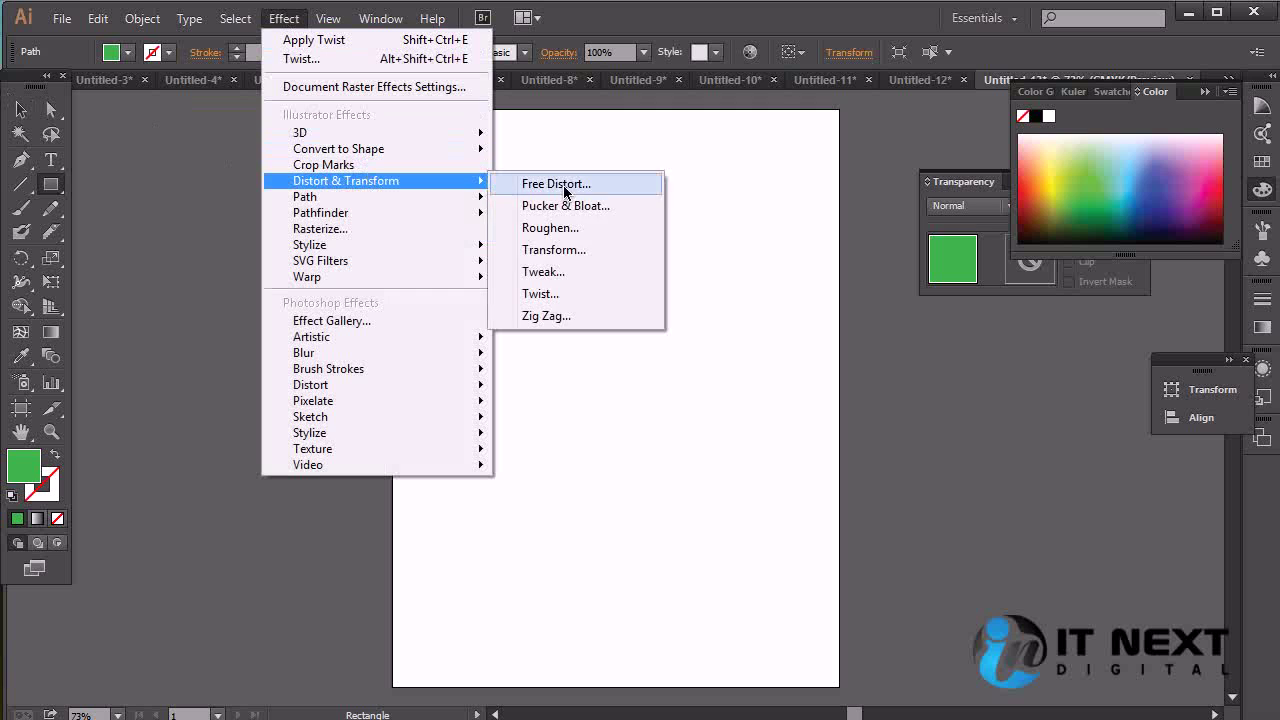
click(590, 256)
click(768, 641)
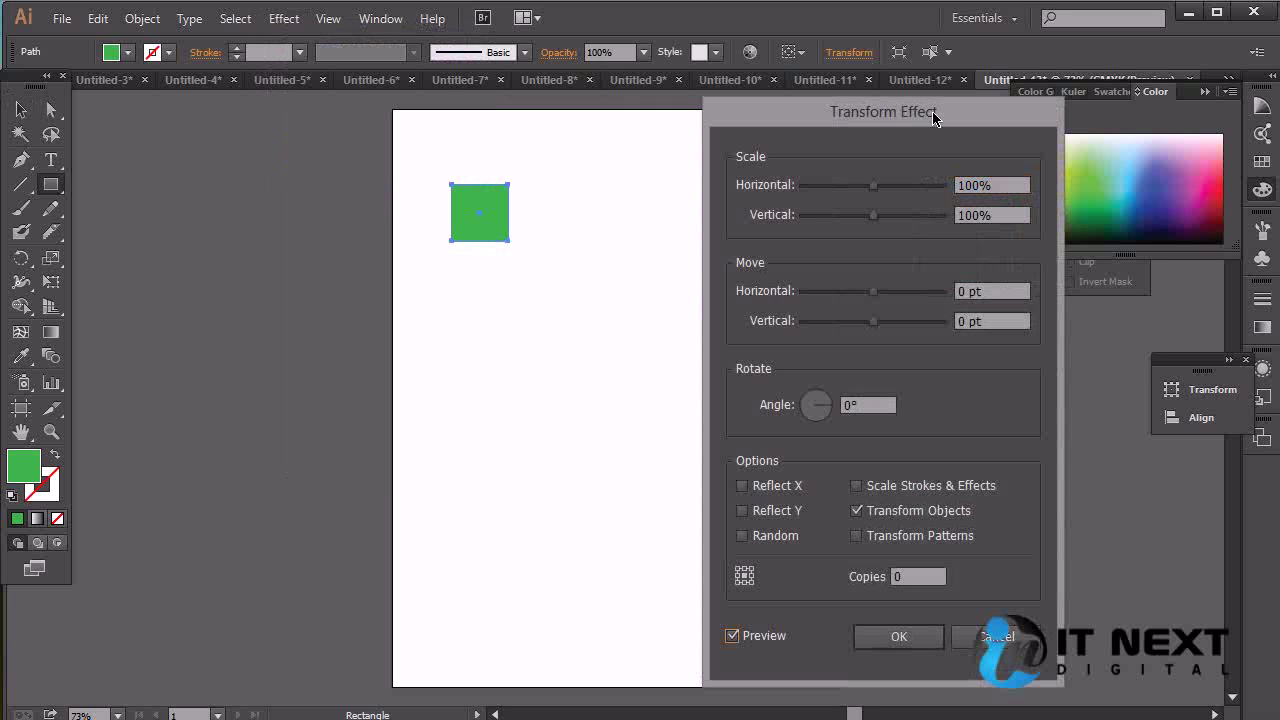
drag(870, 215, 925, 226)
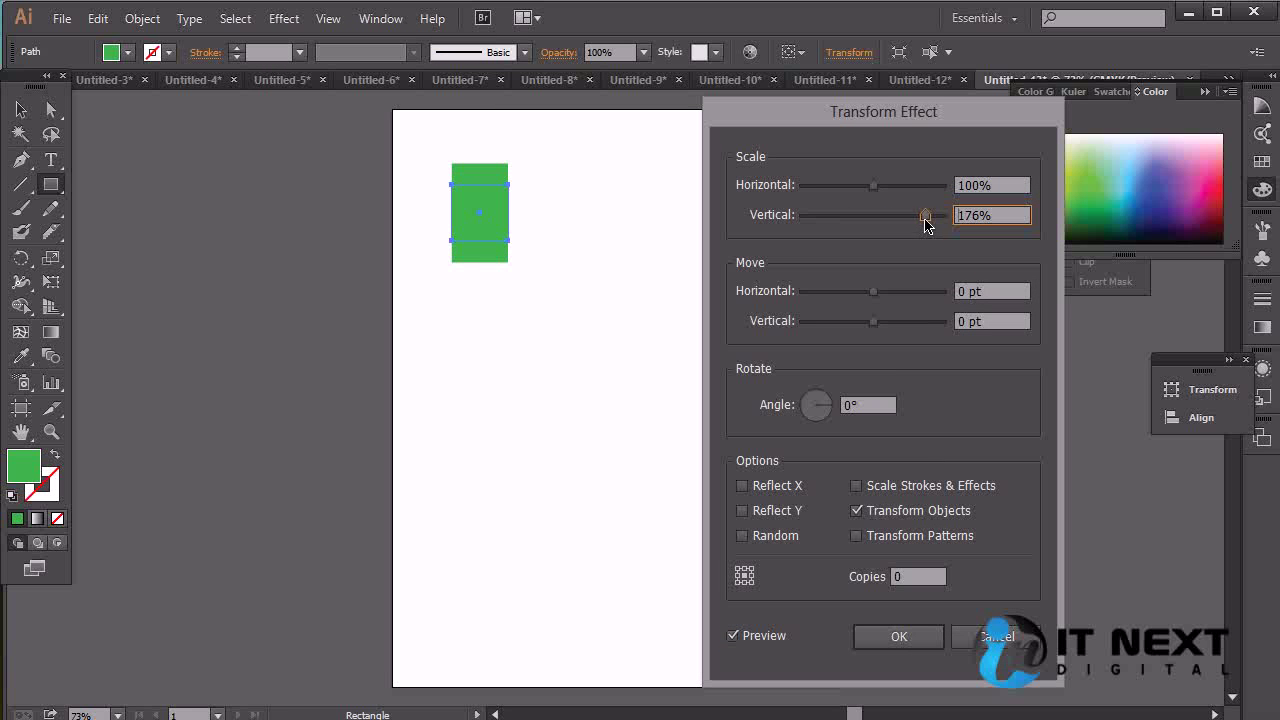
key(ctrl+a)
text(100)
- Offset the square in the Transform effect by 49 pt horizontally and 82 pt vertically, with a rotation angle of 340°
drag(873, 321, 930, 333)
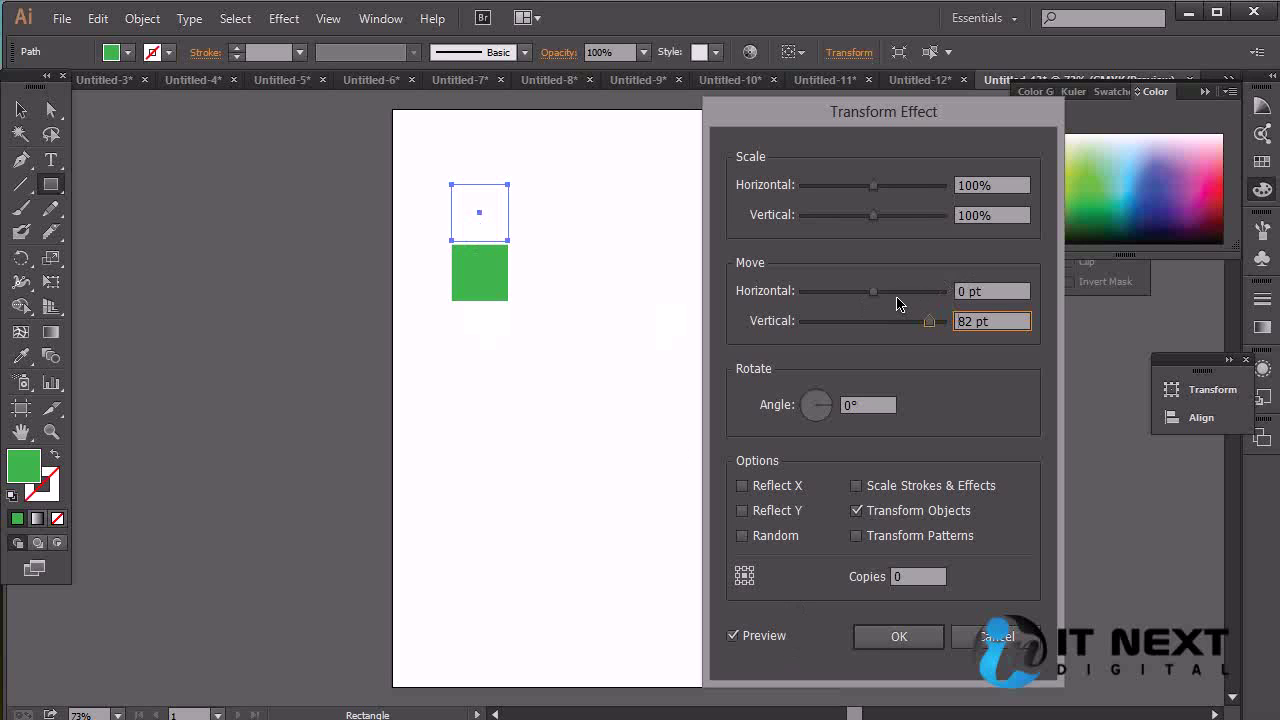
drag(874, 292, 909, 299)
click(828, 412)
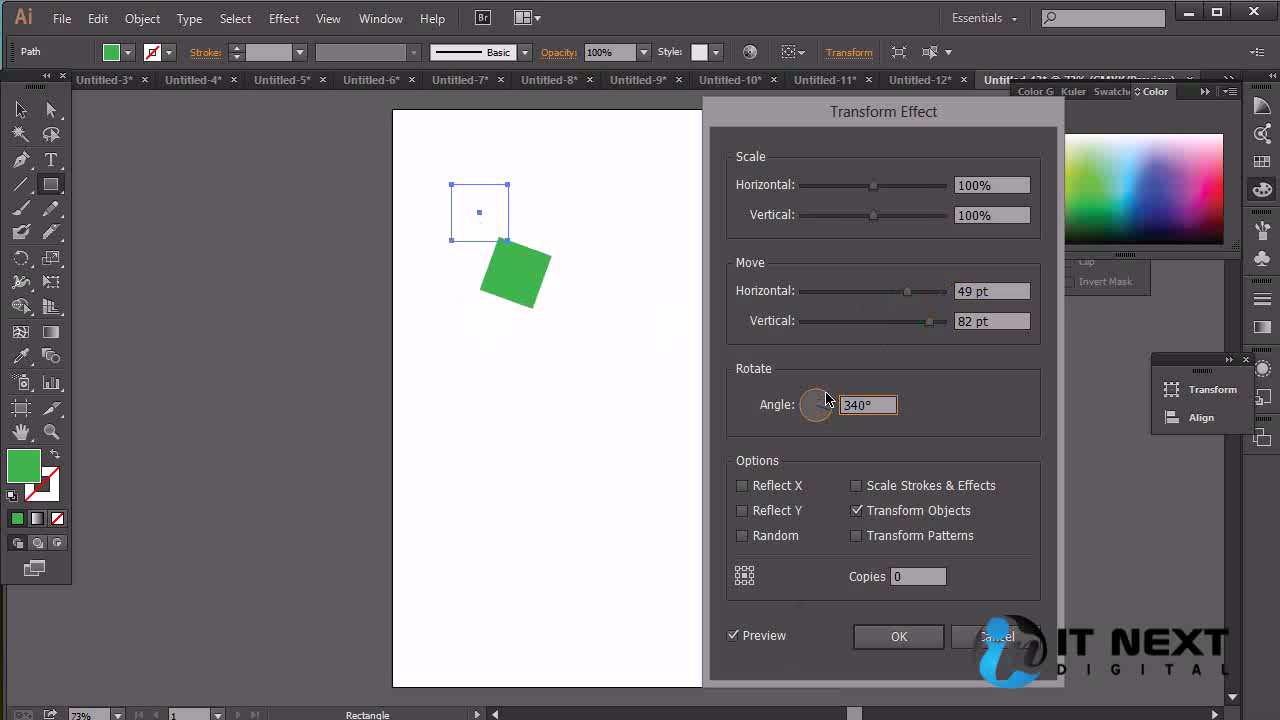
- Set the Transform effect to 3 copies, then increase it to 5, previewing each amount
click(927, 576)
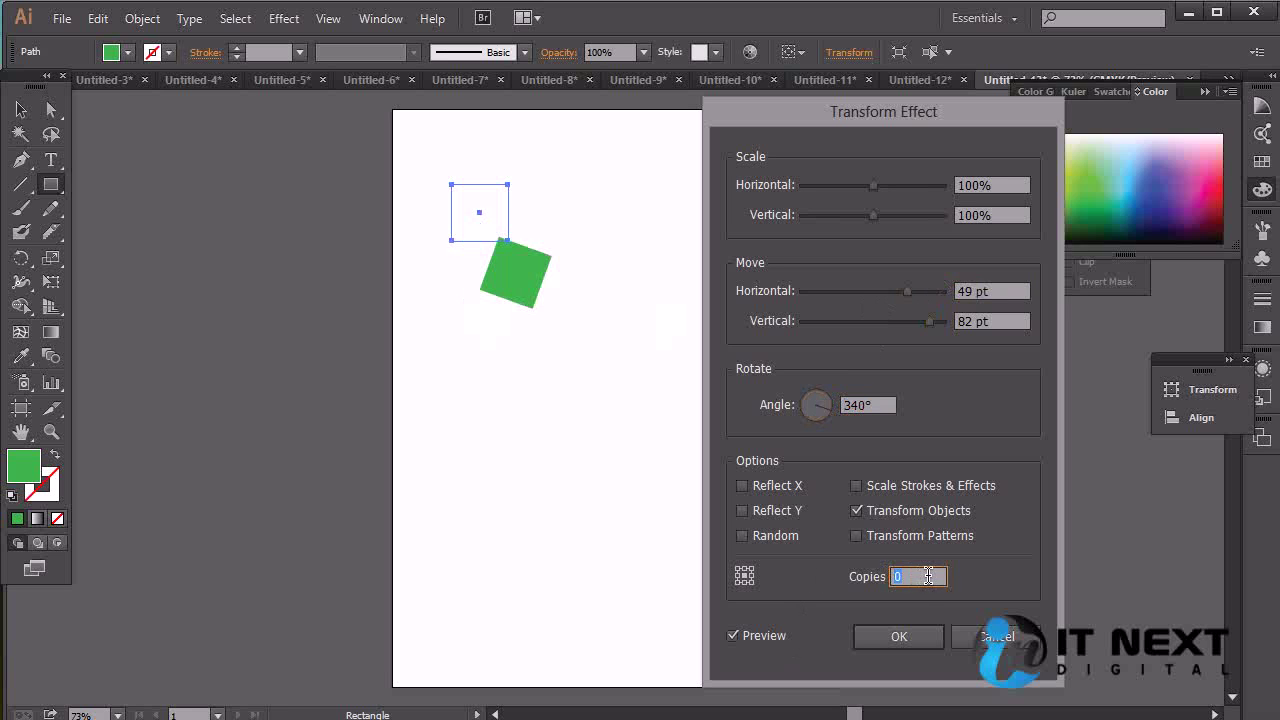
text(3)
click(1022, 321)
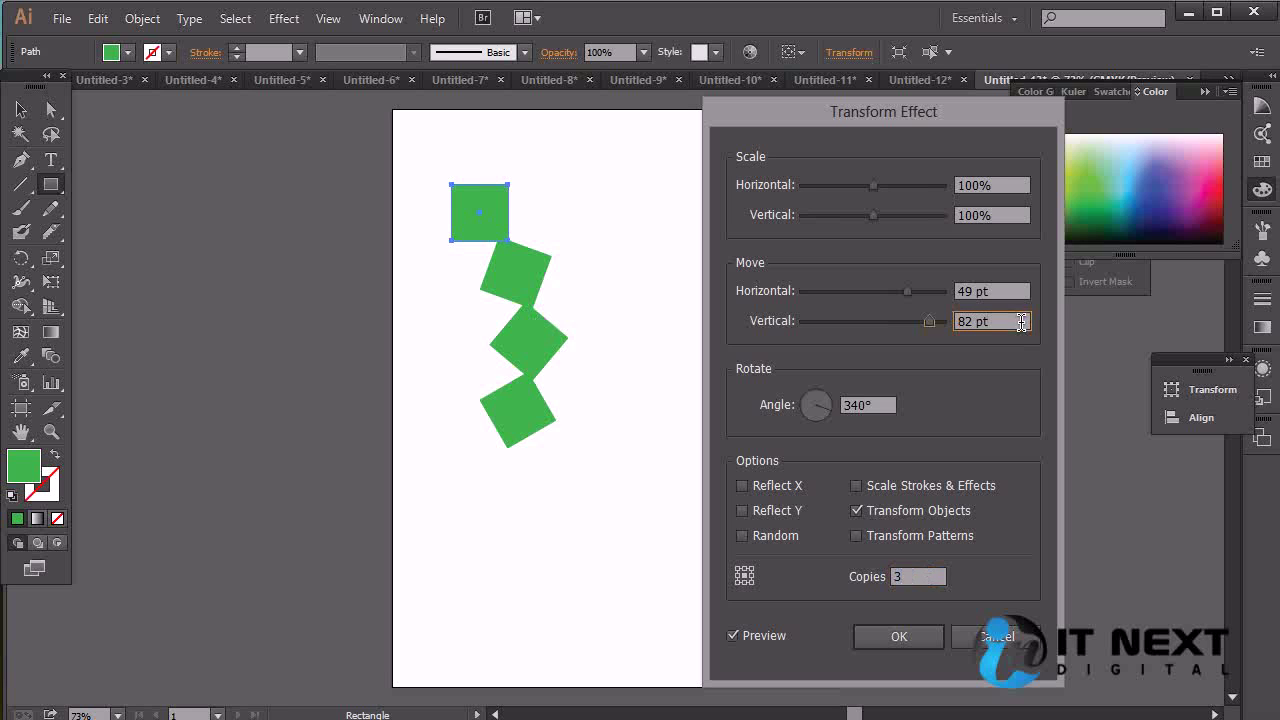
click(938, 576)
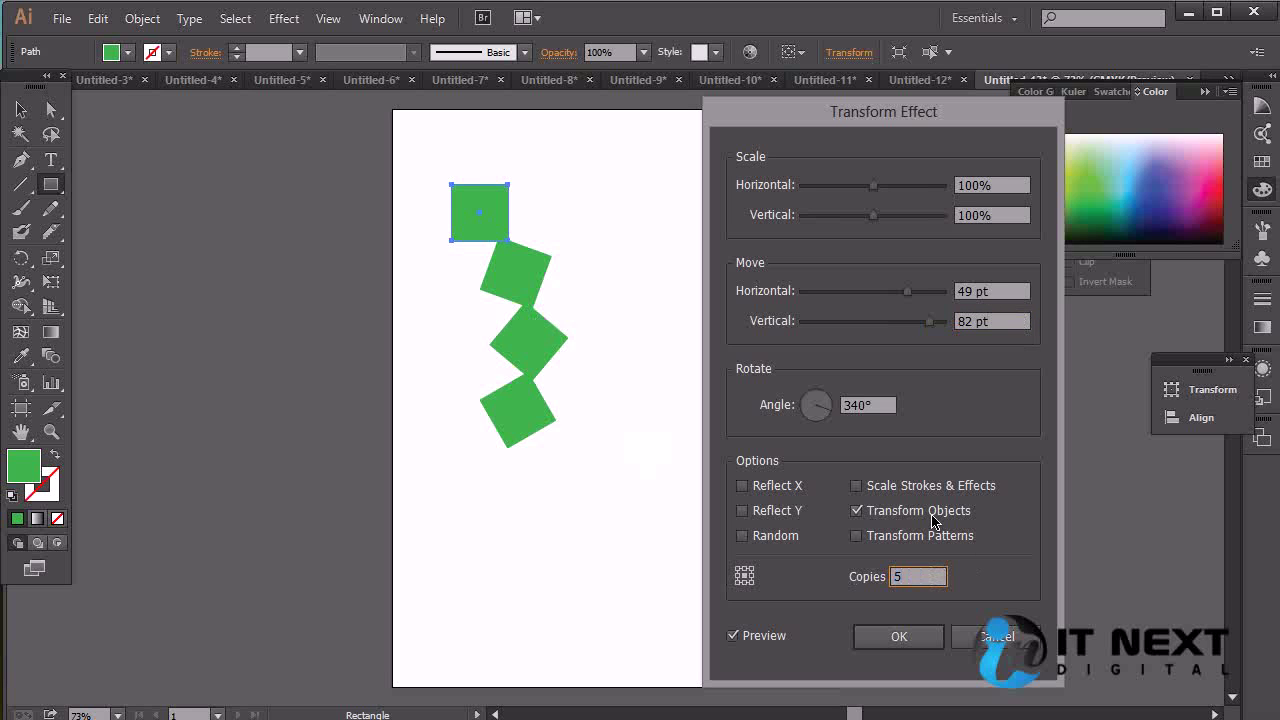
click(1008, 322)
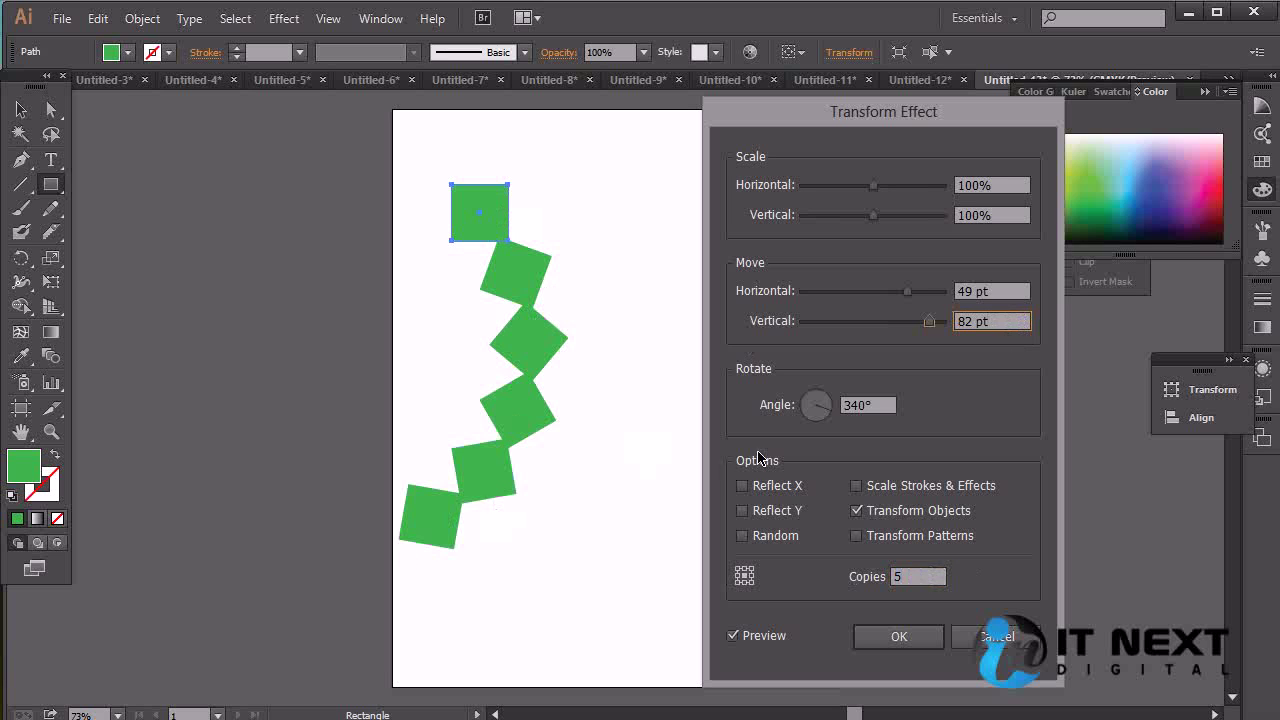
- Reset the rotation angle to 0° and change the move offsets to -7 pt horizontally and 90 pt vertically
click(882, 404)
text(0)
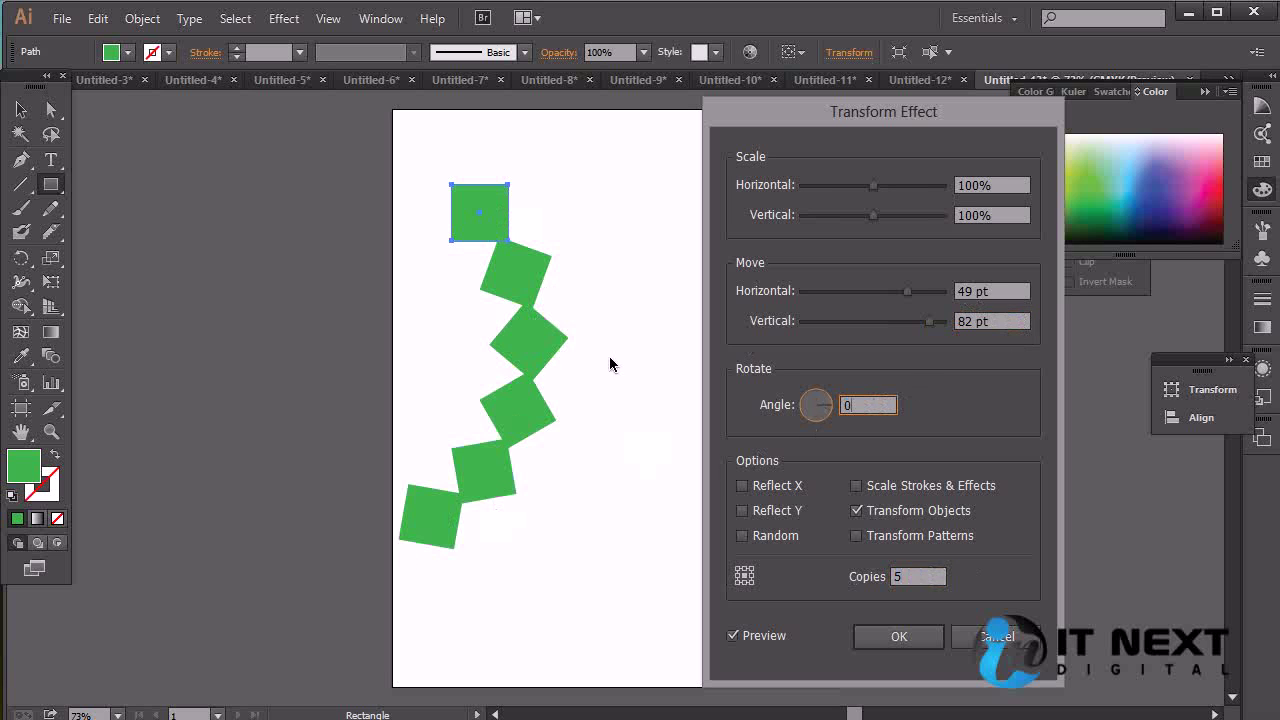
click(1020, 321)
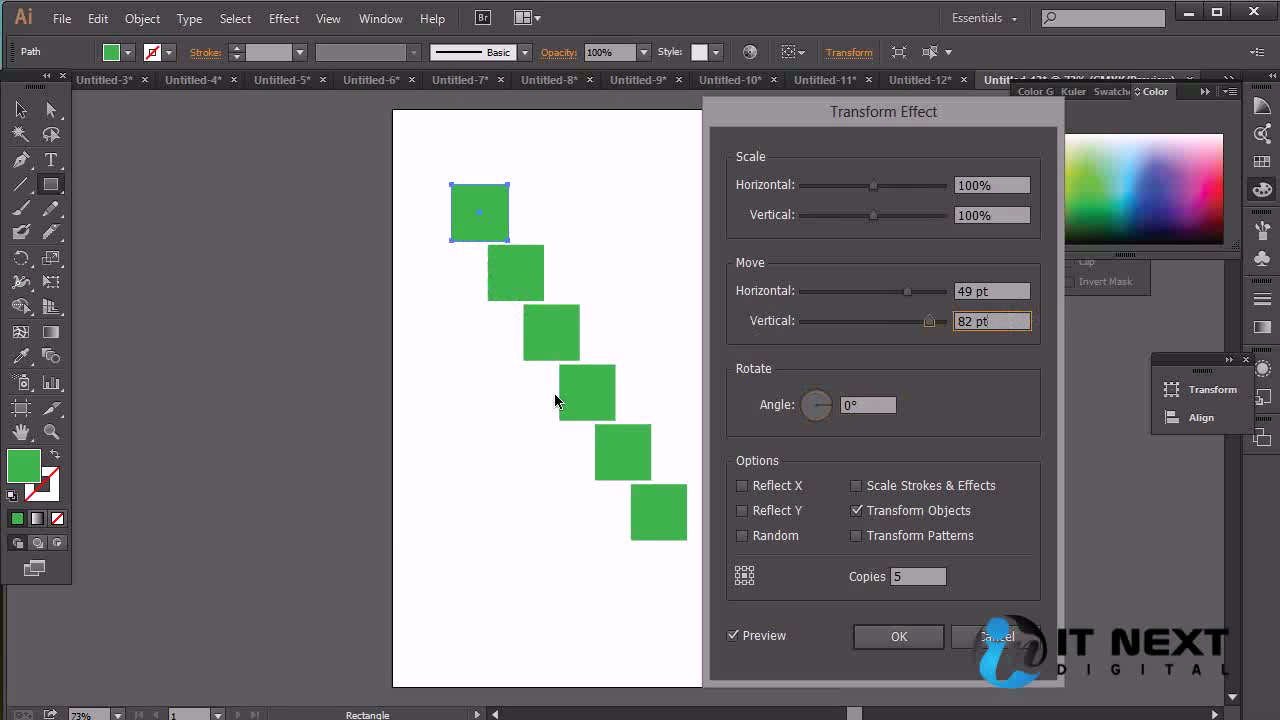
drag(907, 291, 871, 294)
mouse_move(937, 326)
mouse_down()
mouse_move(829, 333)
mouse_move(937, 331)
mouse_up()
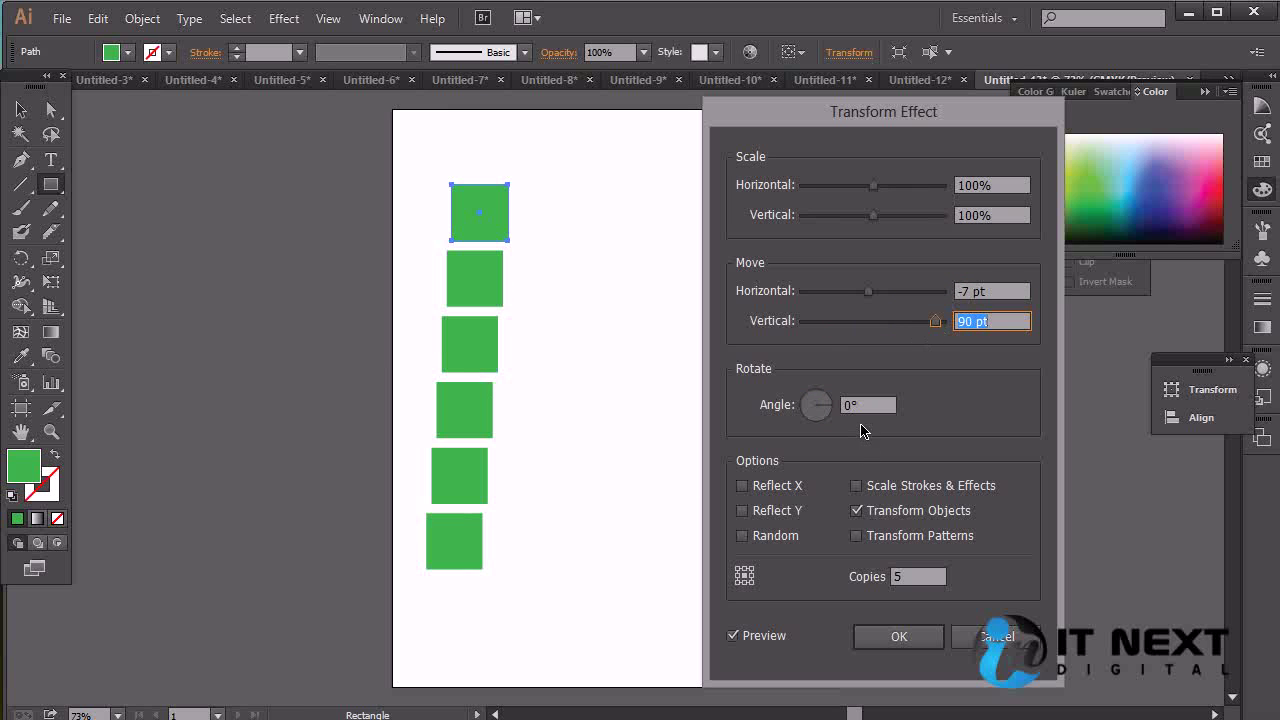
- Try the Random and Reflect Y options on the copies and switch both off again
click(788, 537)
click(790, 540)
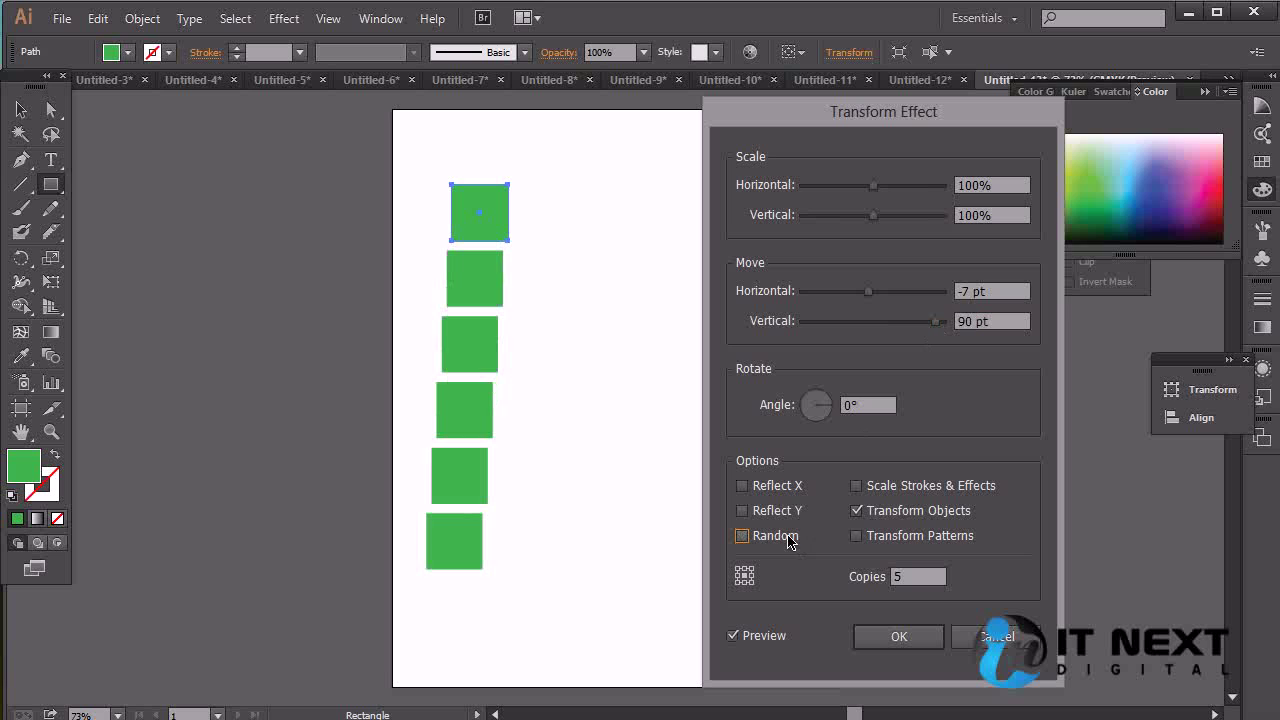
click(778, 512)
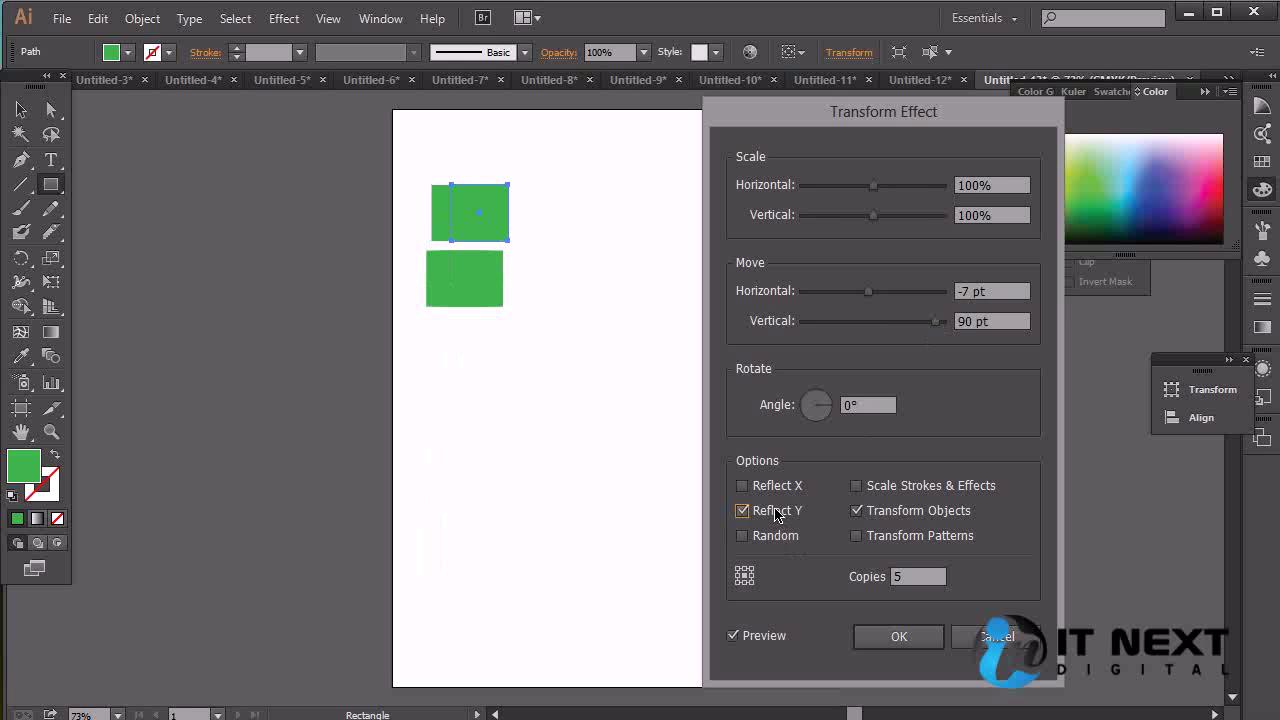
click(776, 512)
- Mirror the copies with Reflect X and Reflect Y, using a rotation angle of 292°
click(772, 490)
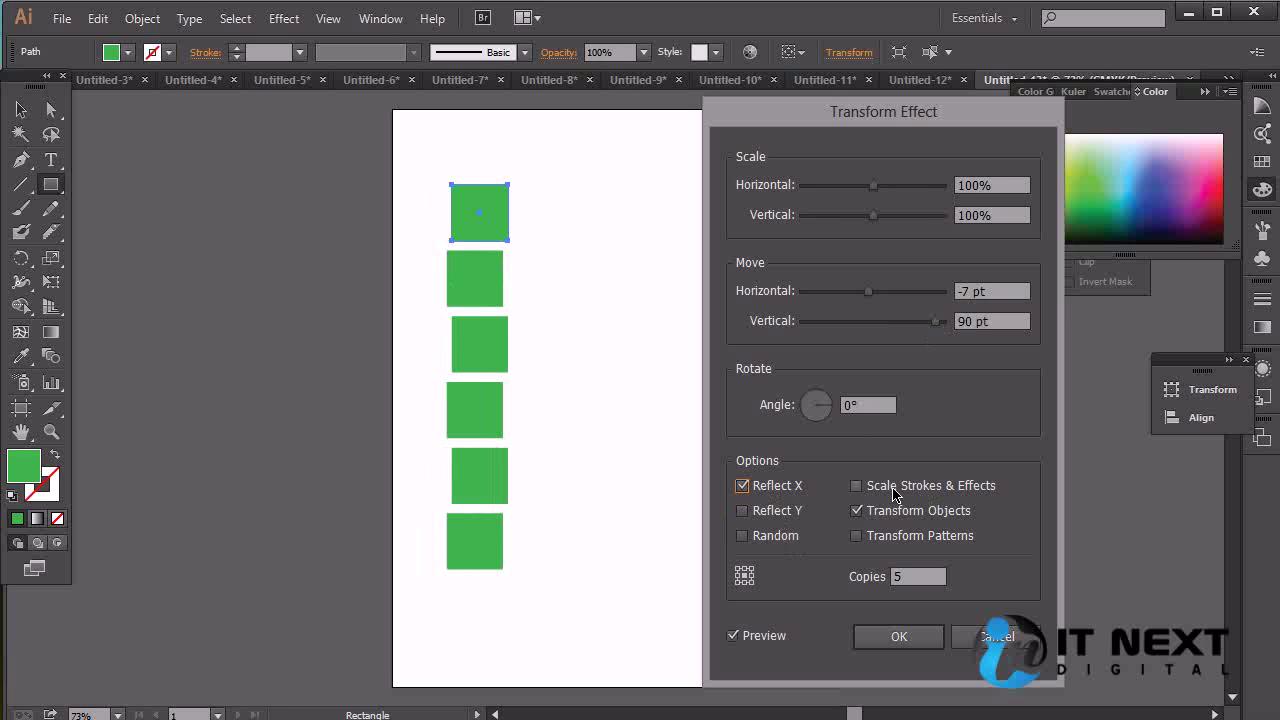
click(894, 543)
click(870, 493)
click(820, 420)
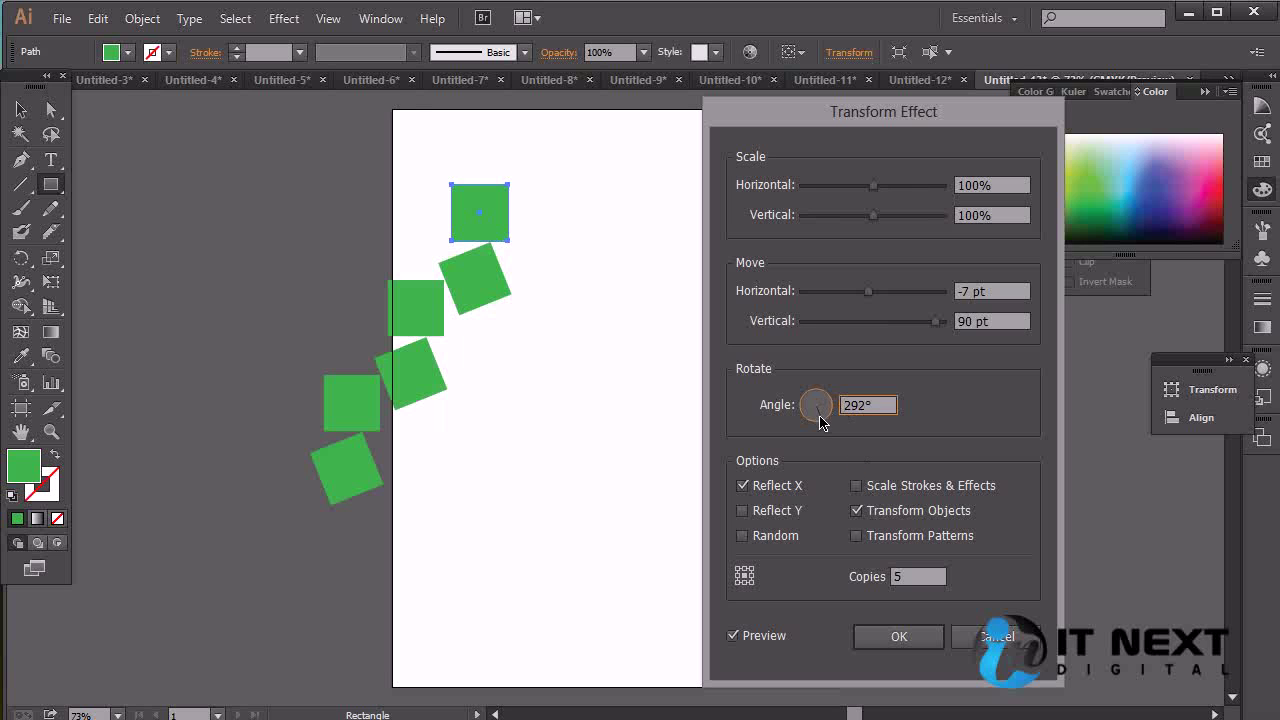
click(742, 511)
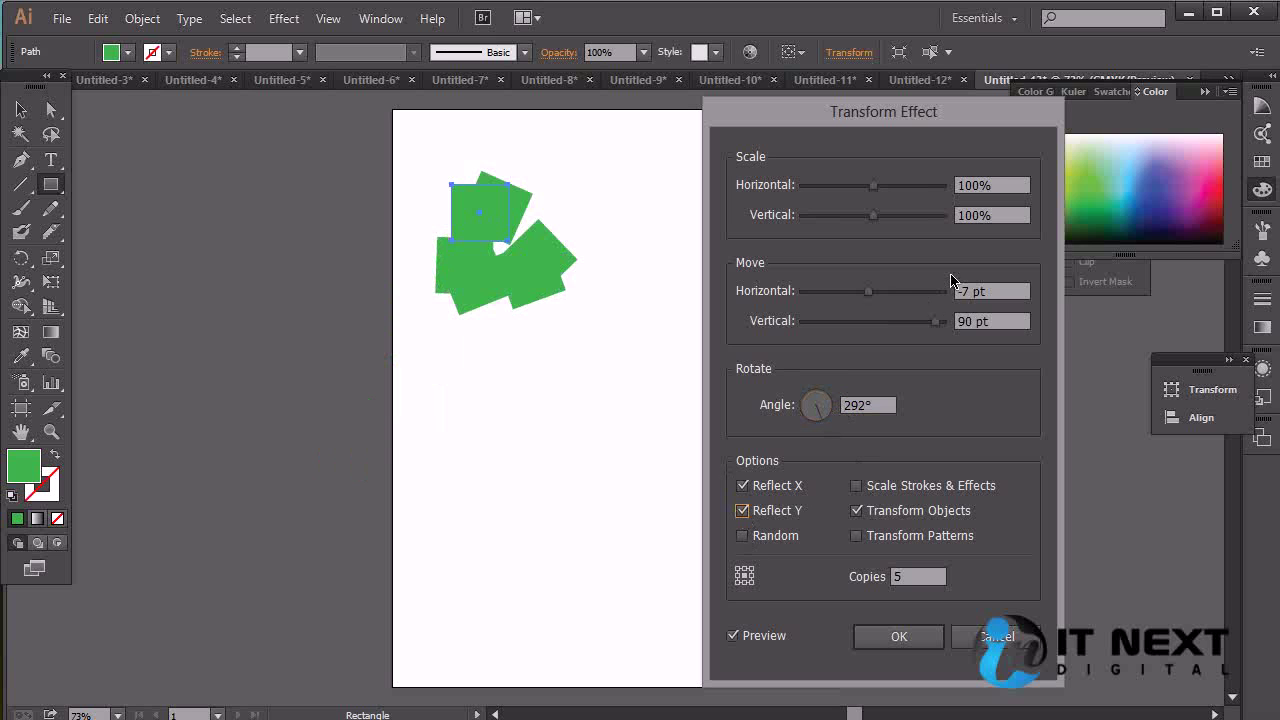
- Scale the copies to 50% horizontally and 63% vertically and change the rotation angle to 103°
drag(875, 216, 838, 193)
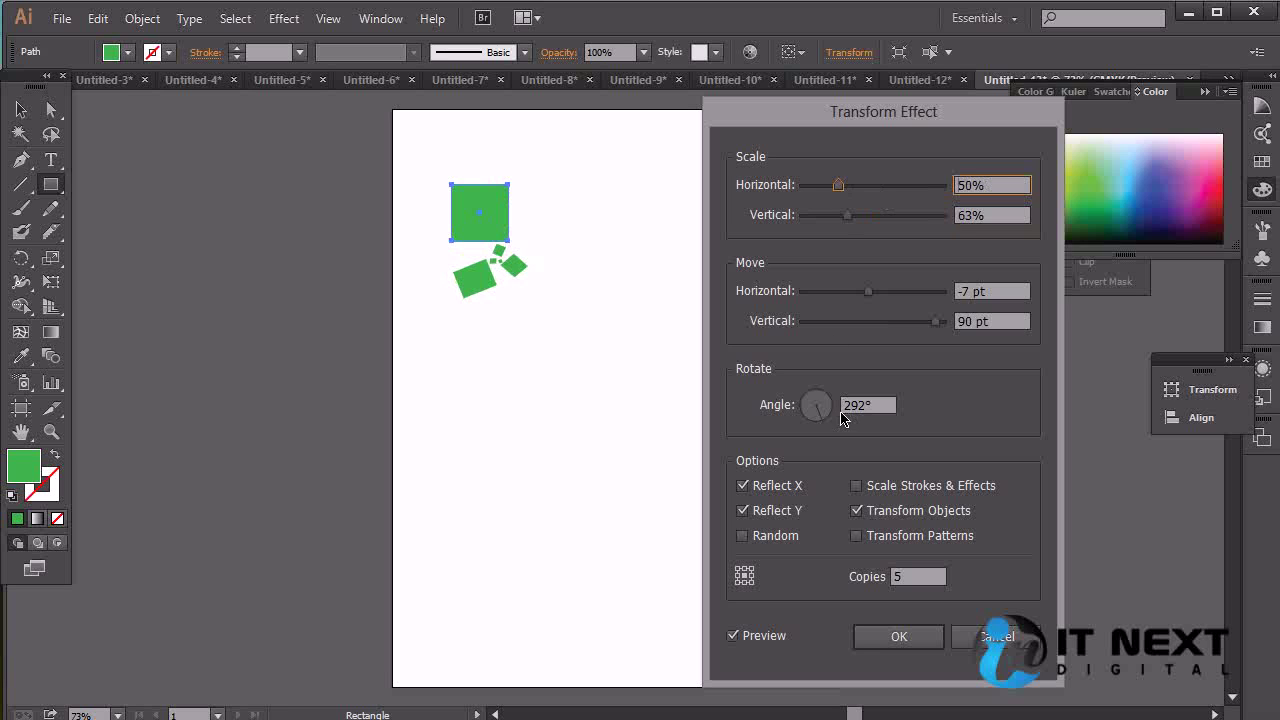
drag(820, 417, 815, 399)
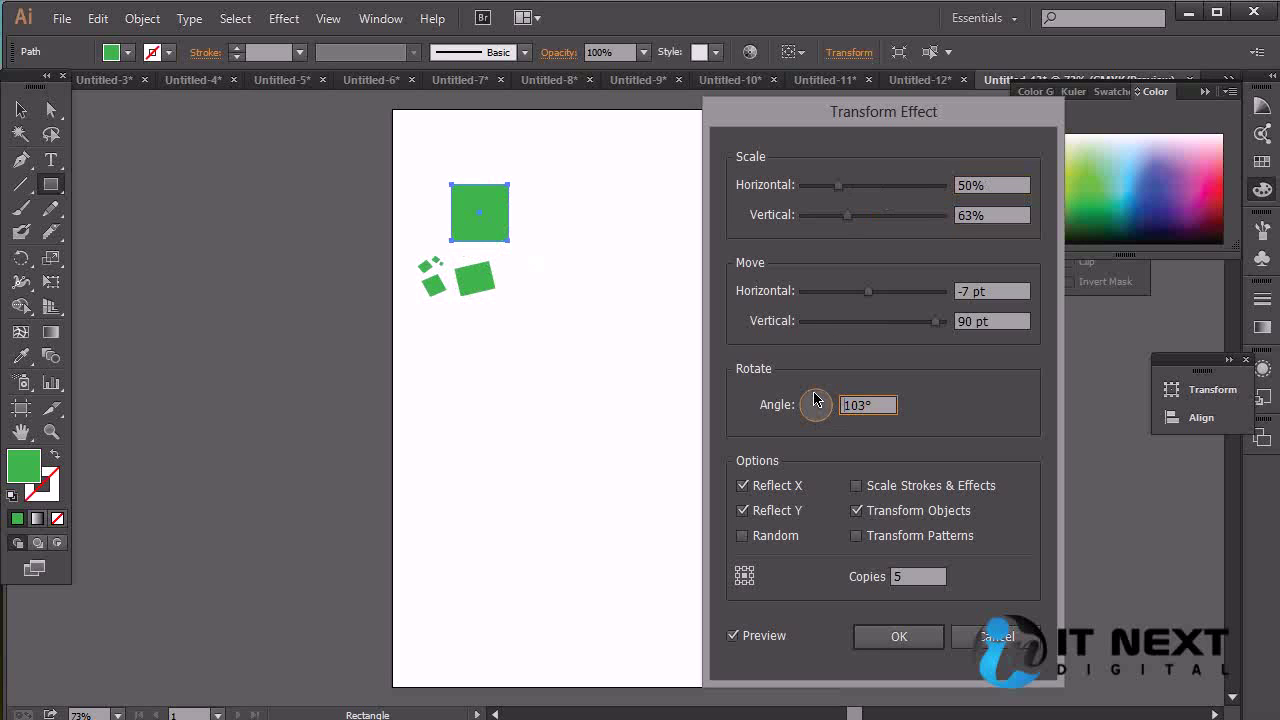
- Set both the horizontal and vertical scale of the copies to 30%
drag(1007, 188, 787, 189)
text(30)
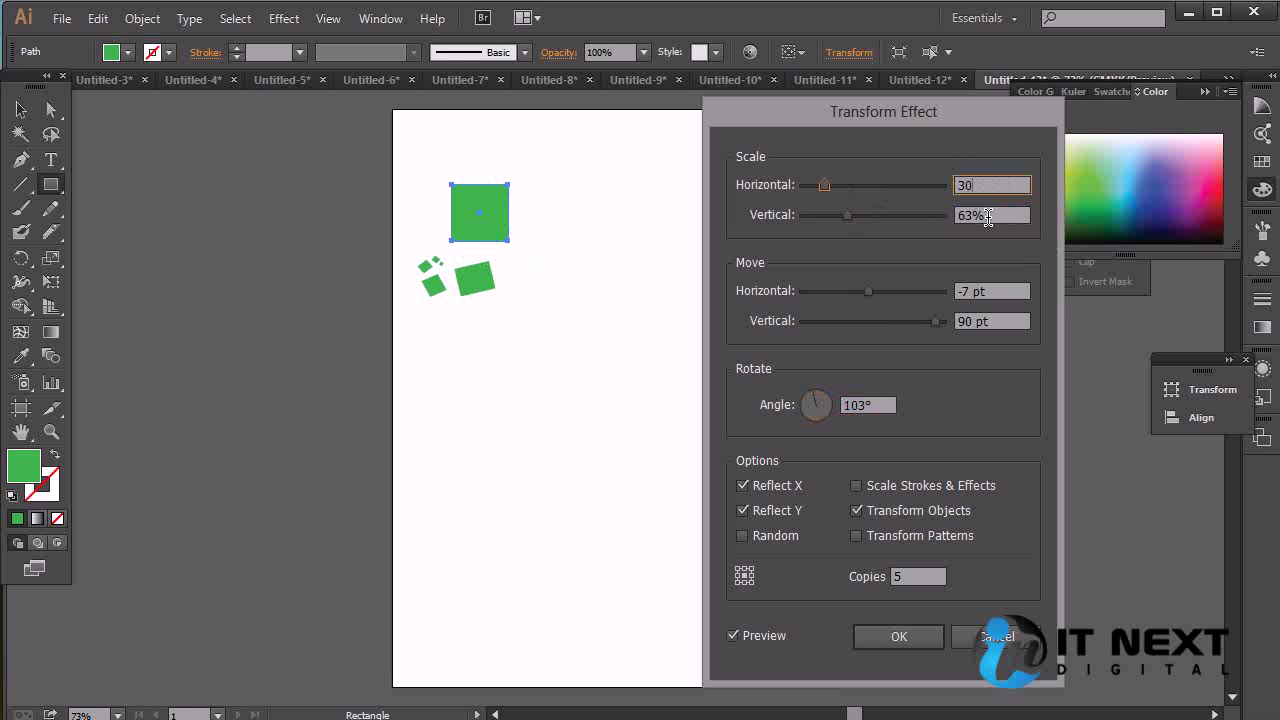
key(Tab)
text(30)
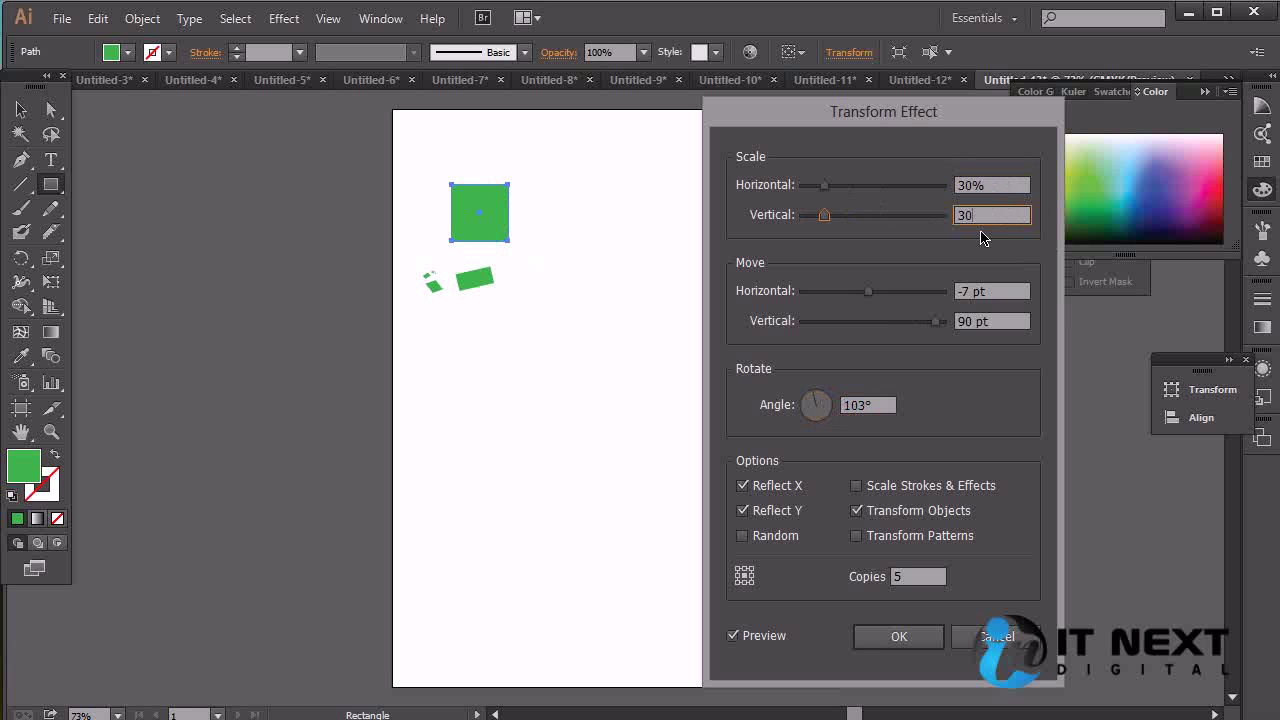
click(996, 190)
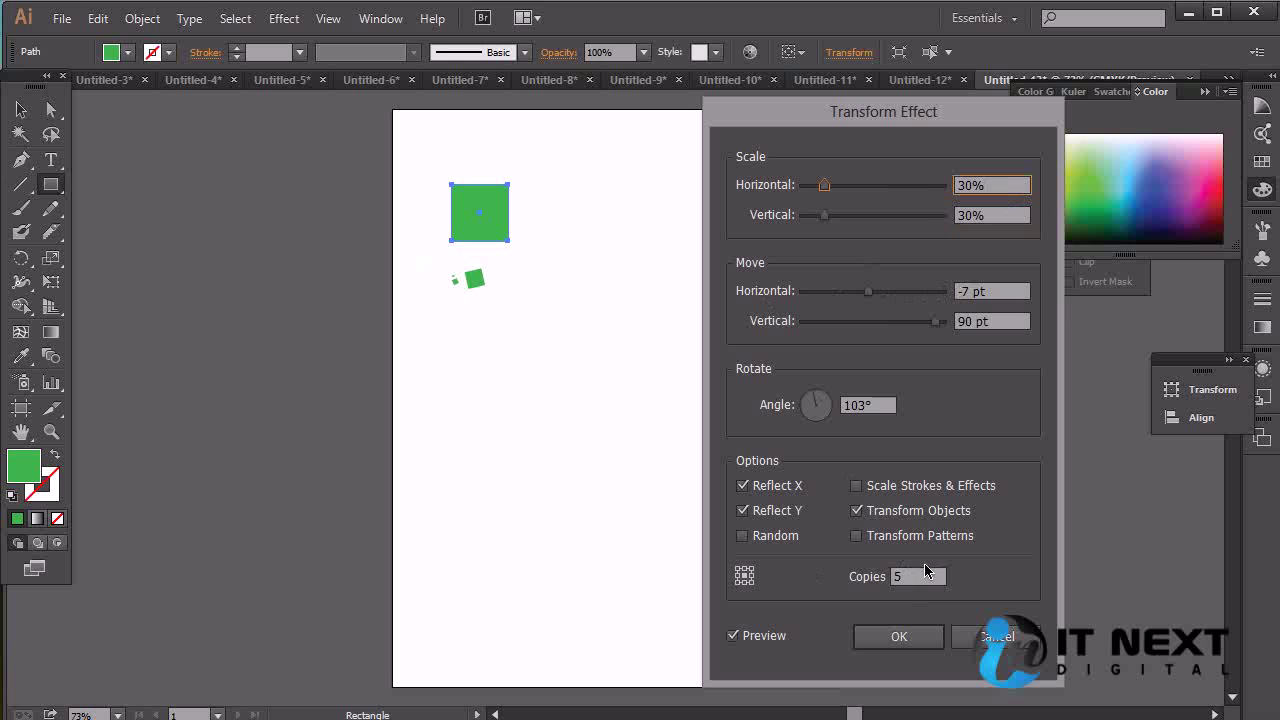
- Increase the number of copies to 8 and set both the horizontal and vertical scale to 50%
drag(918, 577, 888, 580)
text(8)
click(988, 215)
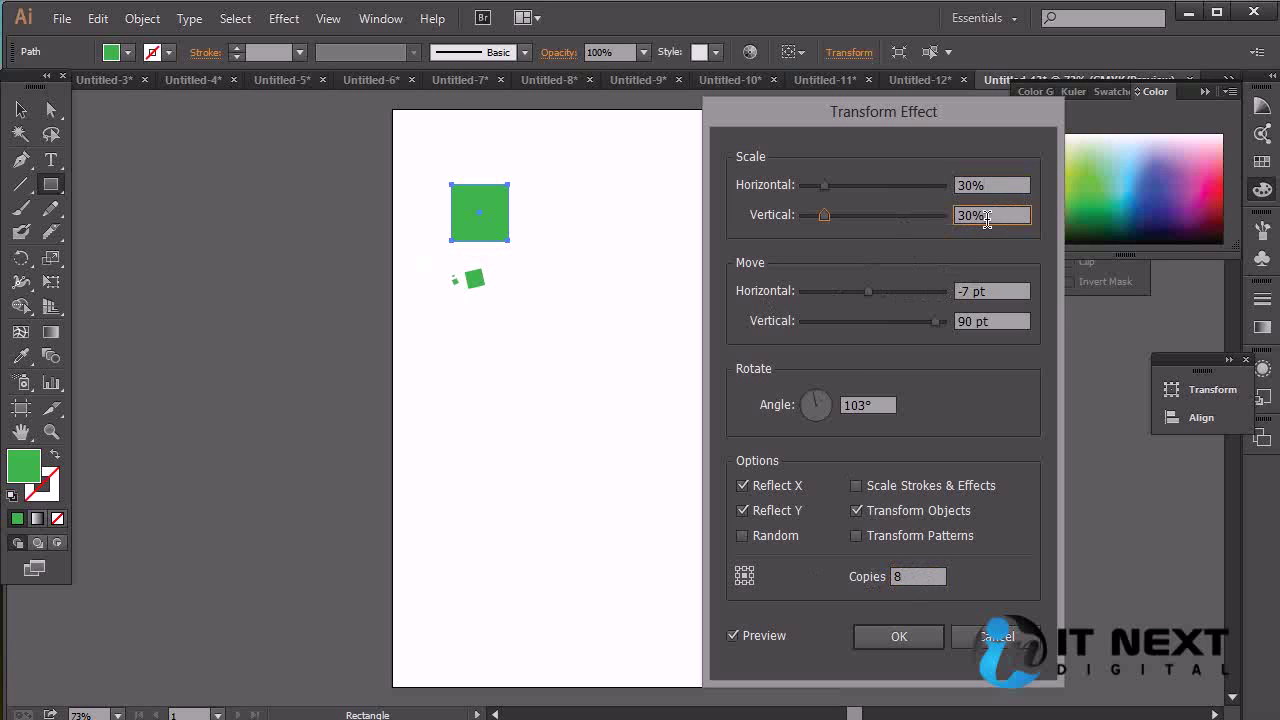
double_click(987, 216)
text(50)
double_click(1000, 185)
text(50)
click(998, 291)
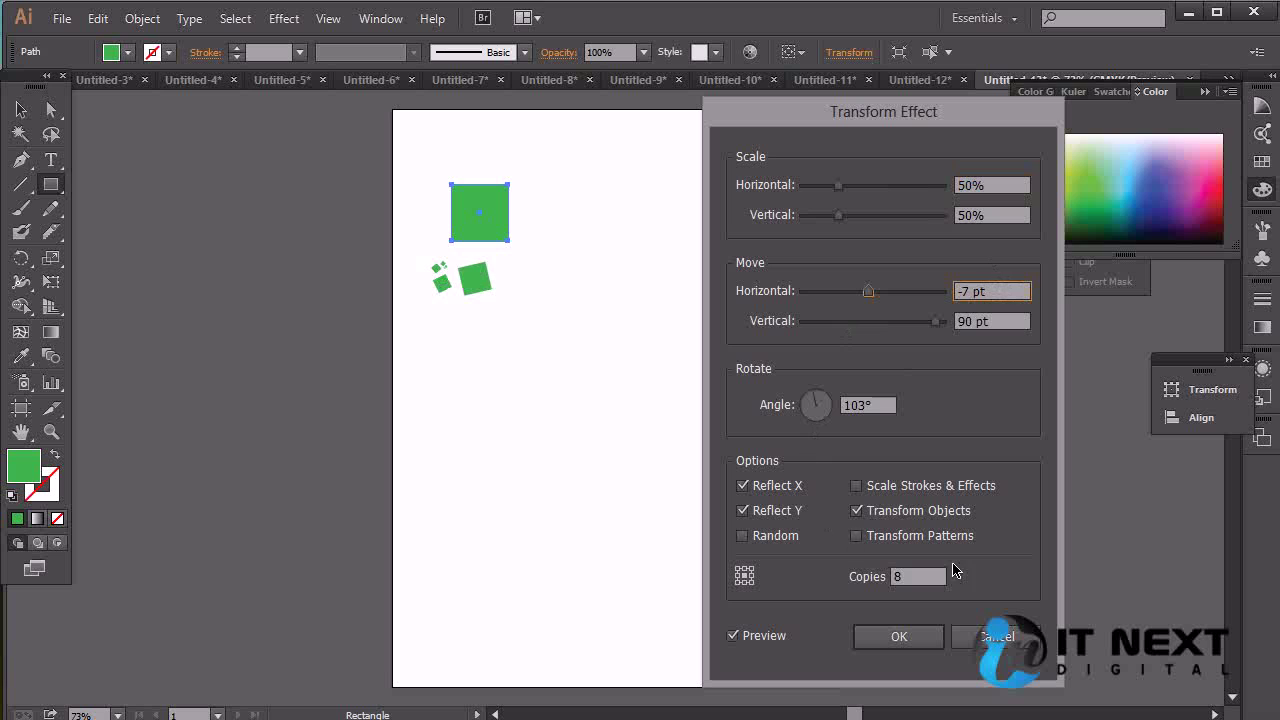
- Raise the number of copies to 11 and try different rotation angles, ending at 233°
double_click(918, 577)
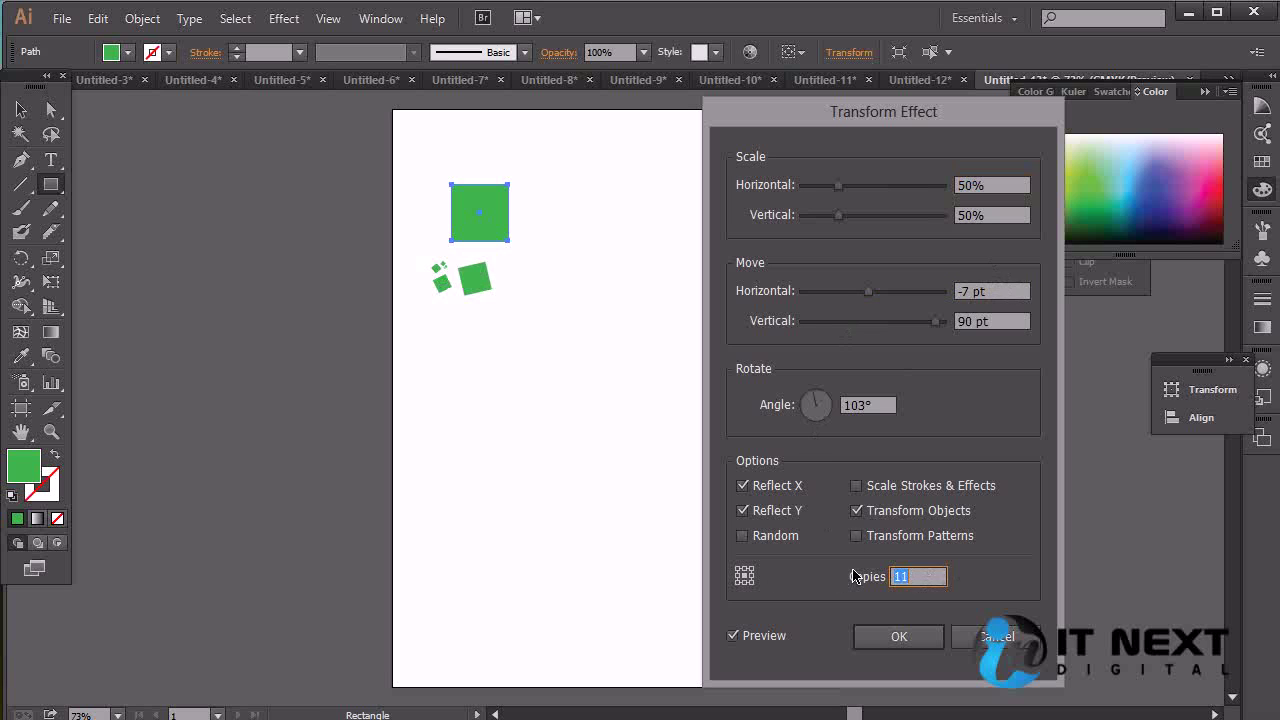
click(1005, 320)
click(752, 636)
click(820, 422)
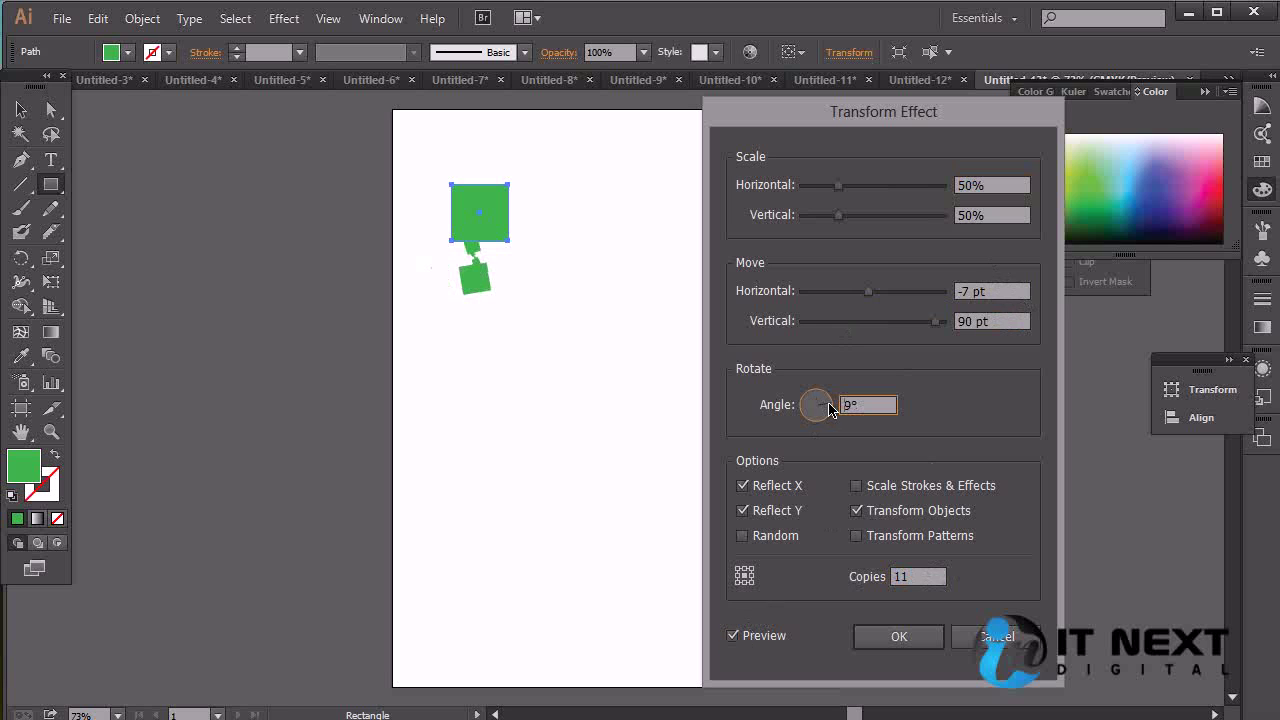
click(803, 415)
click(813, 418)
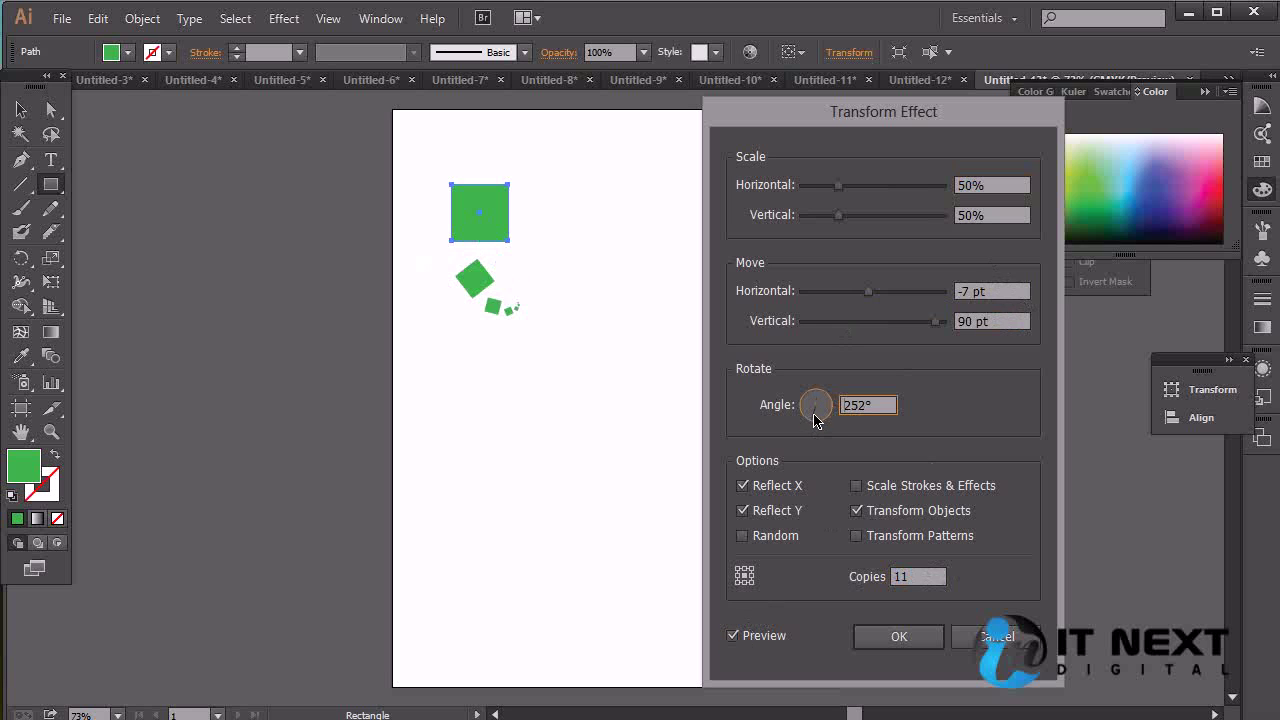
click(808, 418)
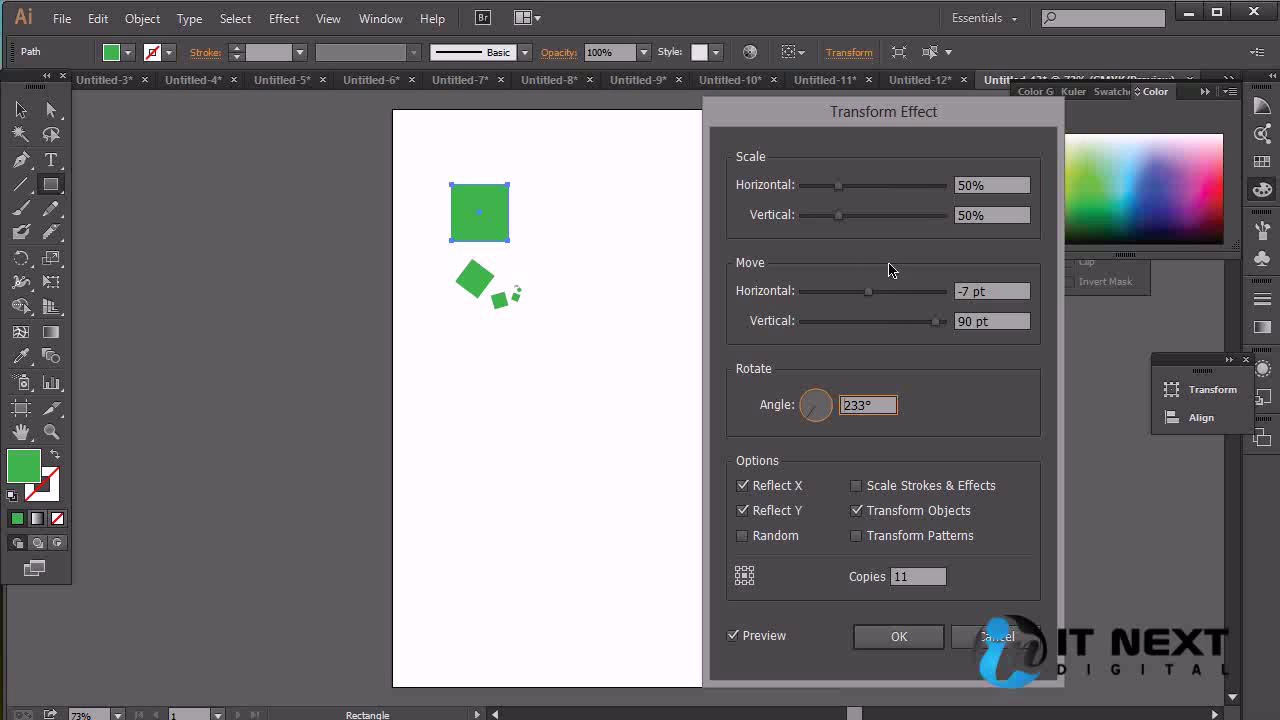
- Try move offsets of 23 pt horizontally and 85 pt vertically, then cancel the Transform effect
mouse_move(940, 325)
mouse_down()
mouse_move(893, 330)
mouse_move(930, 321)
mouse_up()
drag(868, 292, 890, 299)
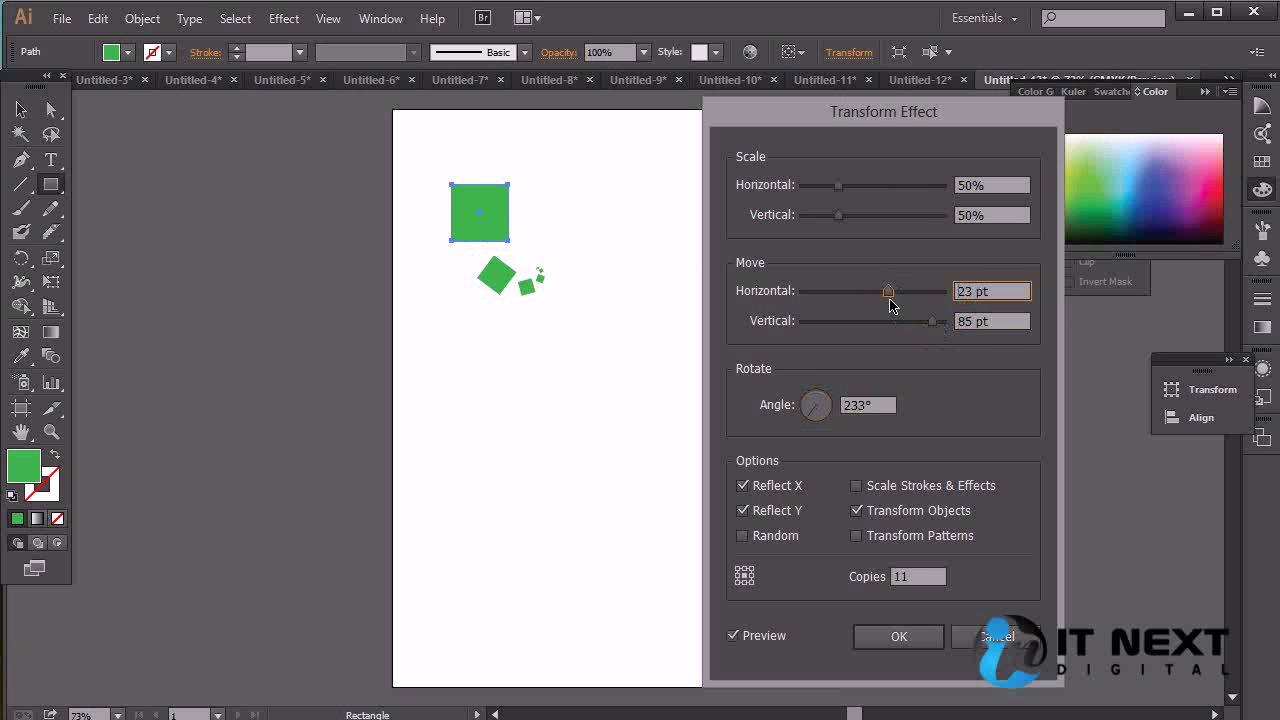
click(996, 637)
- Draw a small green circle on the artboard below the square with the Ellipse tool
click(50, 184)
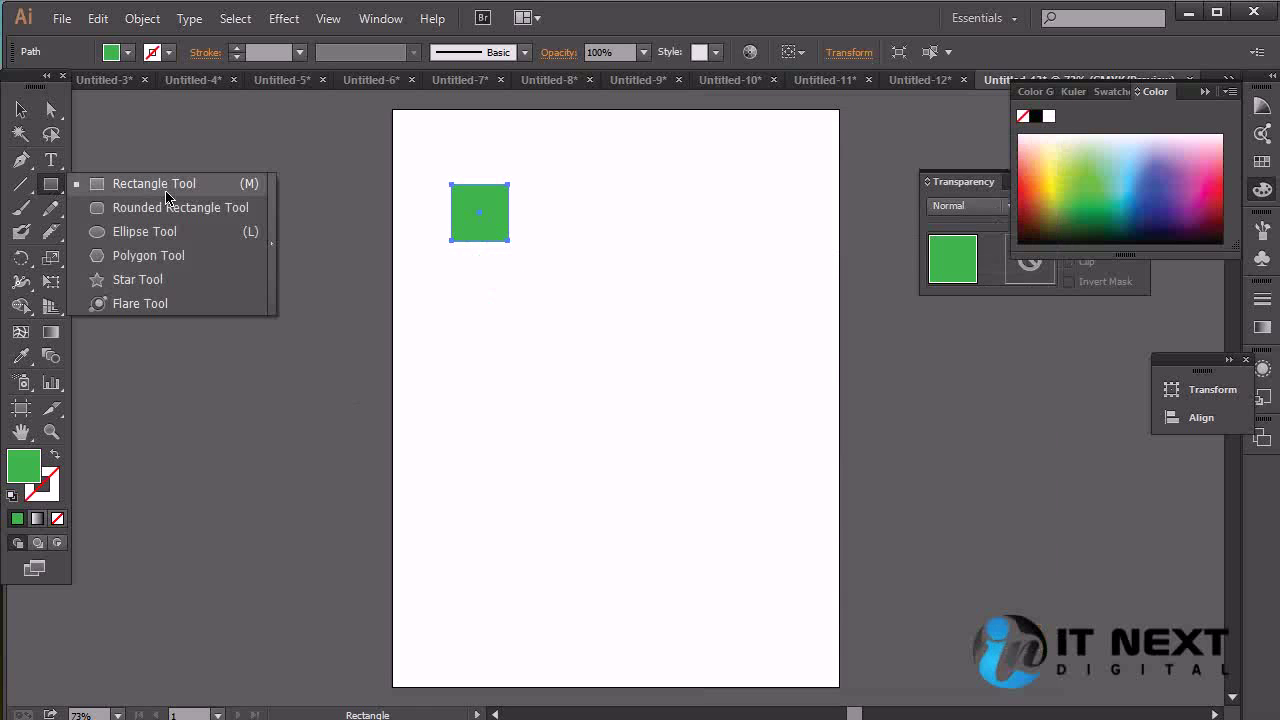
click(176, 234)
drag(480, 372, 535, 436)
- Start a Transform effect on the green circle with the preview on and 10 copies
click(21, 110)
click(636, 390)
click(531, 413)
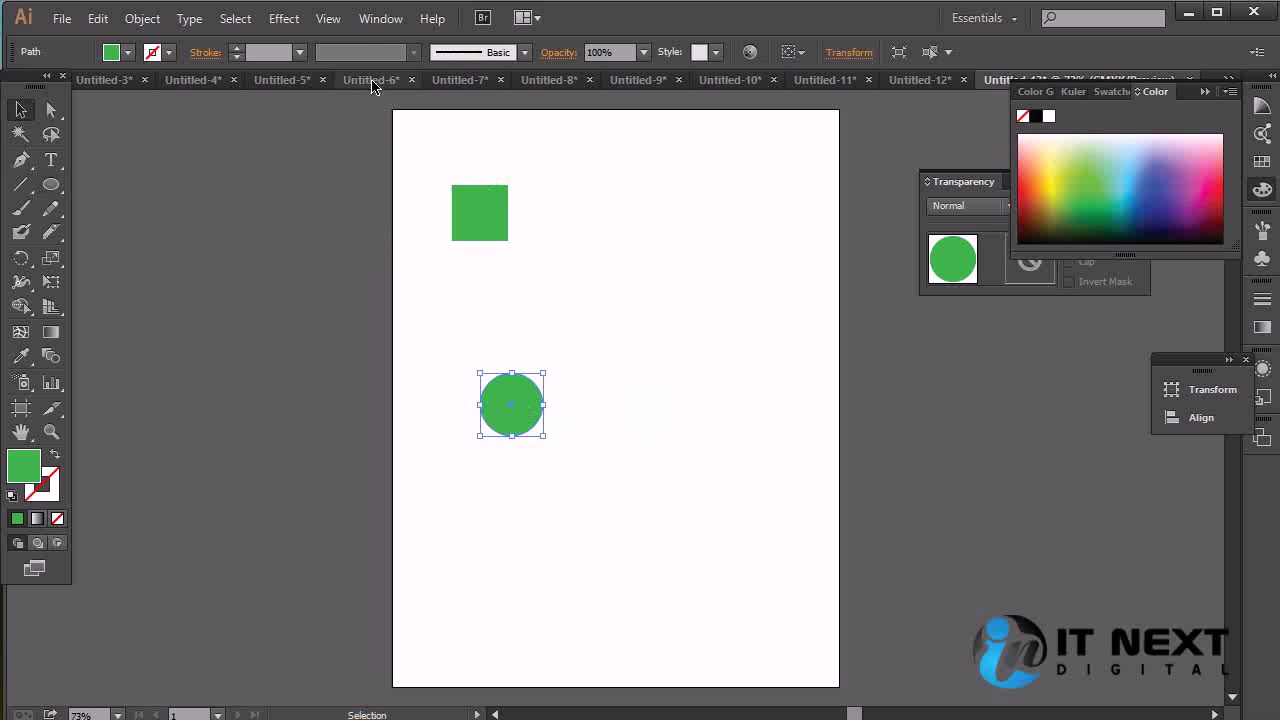
click(284, 19)
mouse_move(370, 181)
click(557, 249)
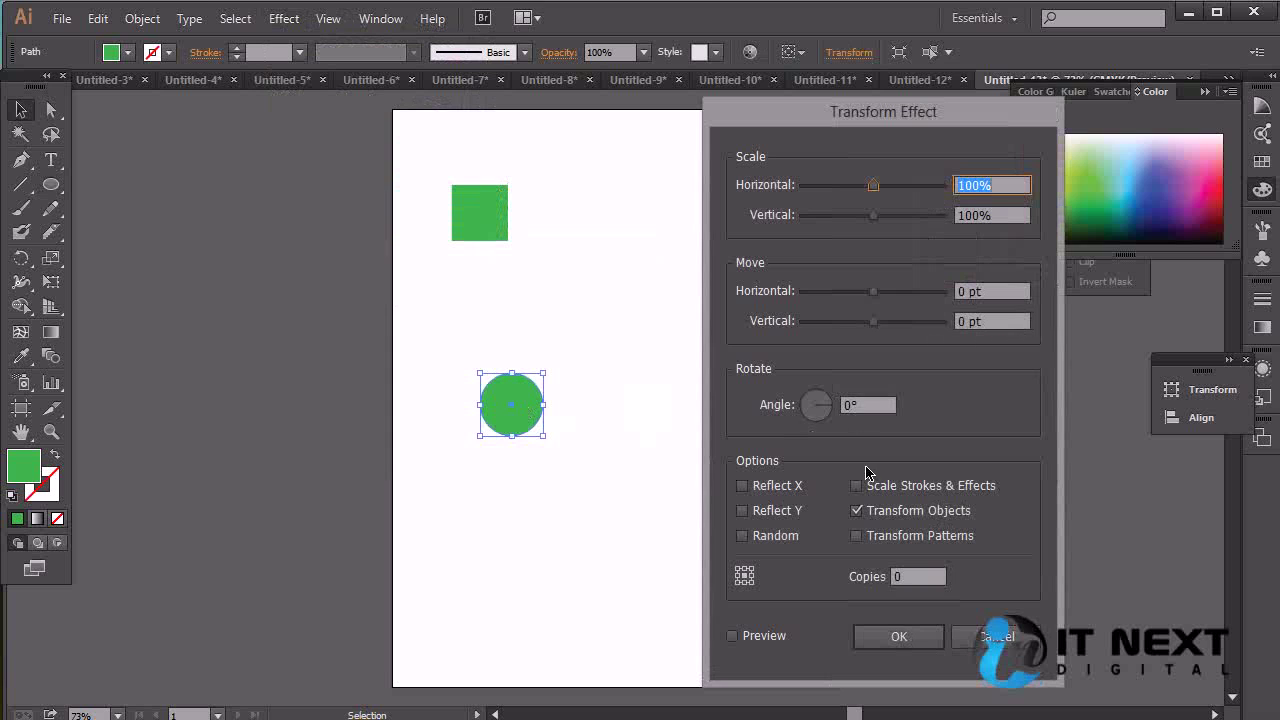
click(769, 634)
drag(942, 579, 823, 587)
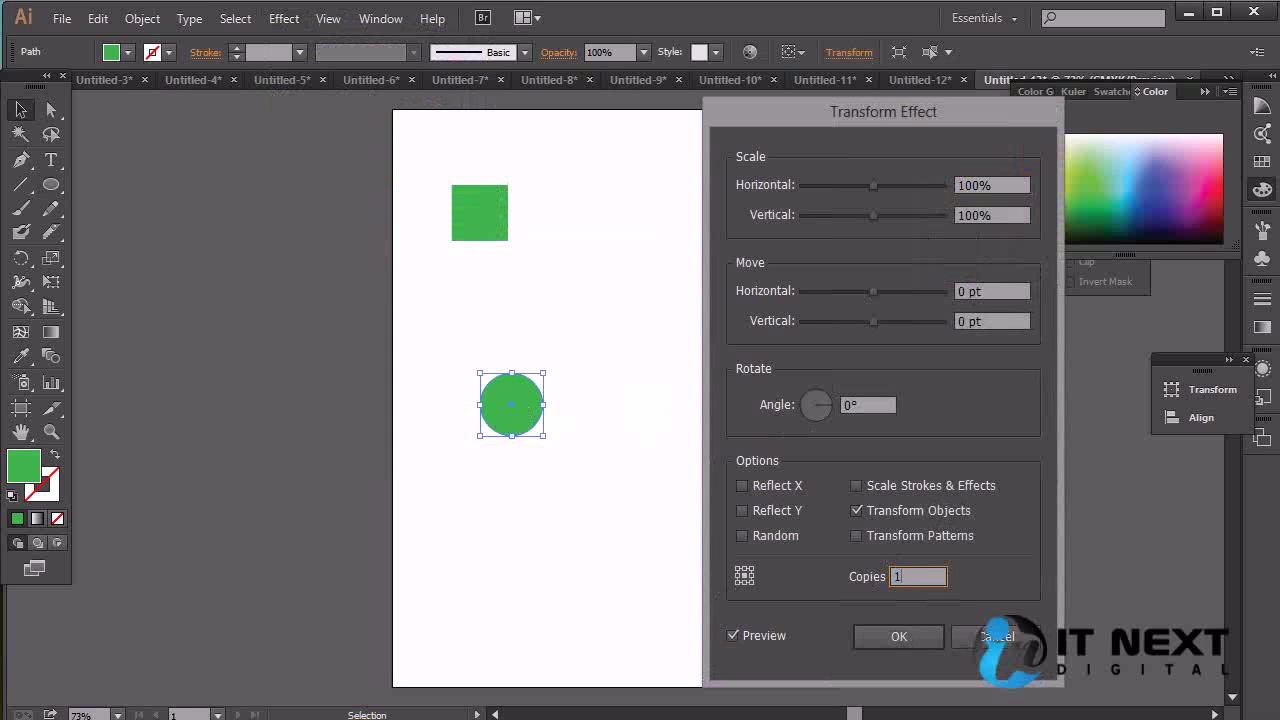
- Set the effect's vertical move to 96 pt and the rotation angle to 328° so the copies form a ring
click(1024, 322)
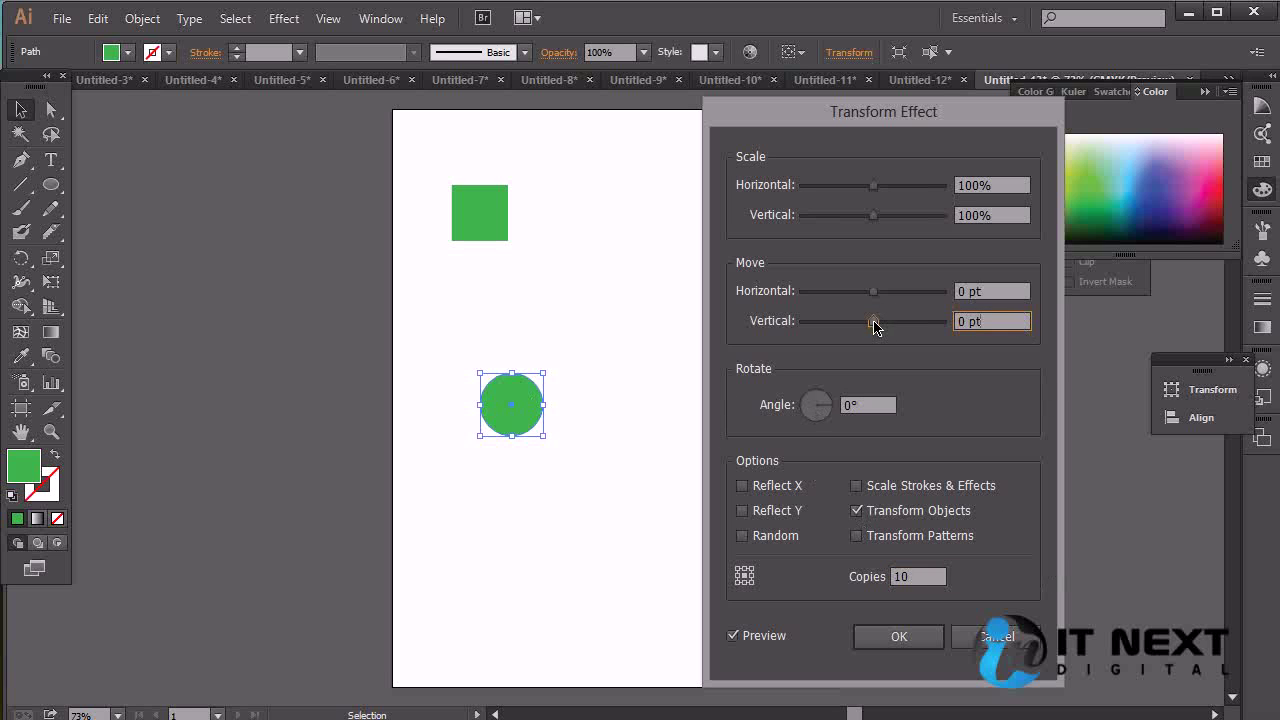
drag(874, 324, 938, 325)
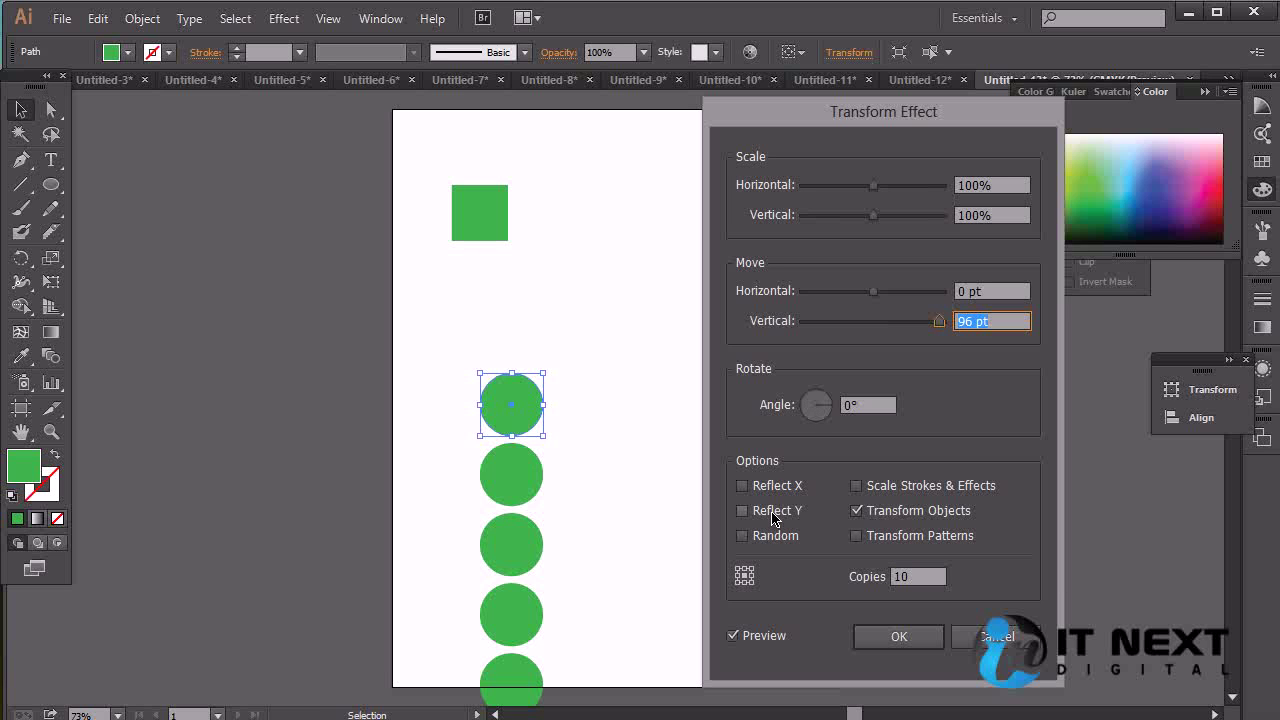
click(823, 413)
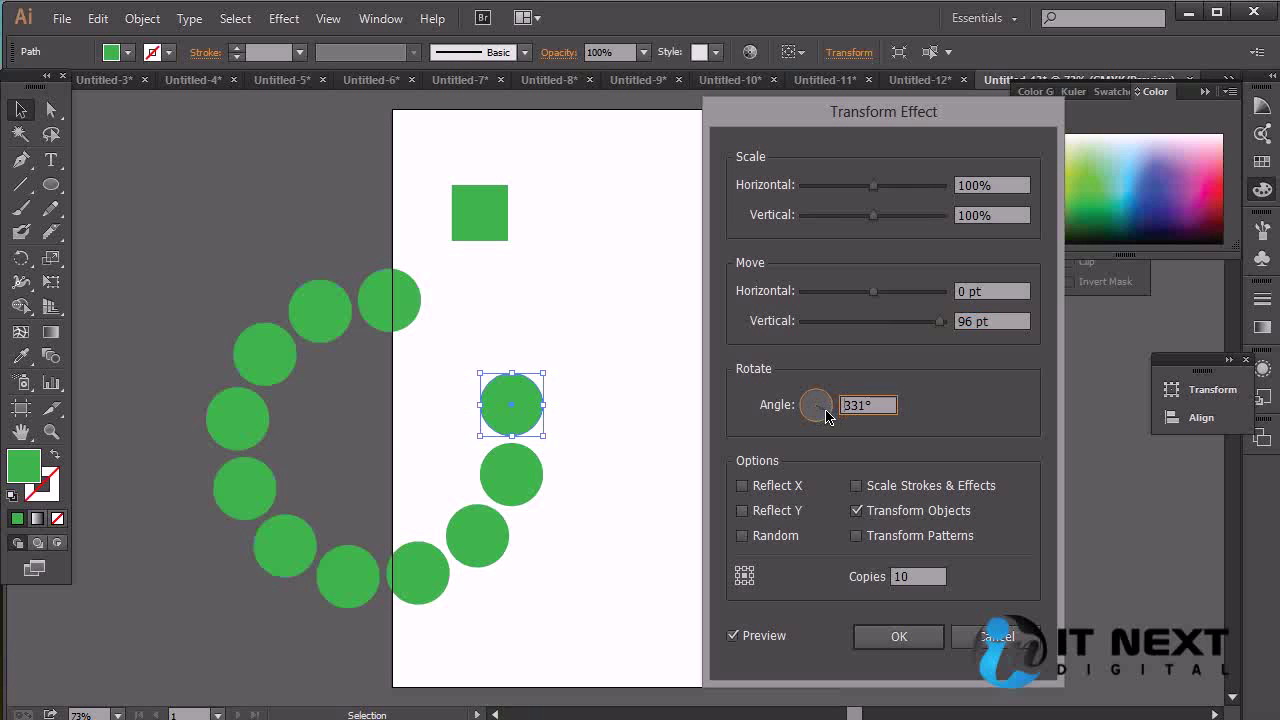
drag(826, 411, 828, 411)
click(828, 412)
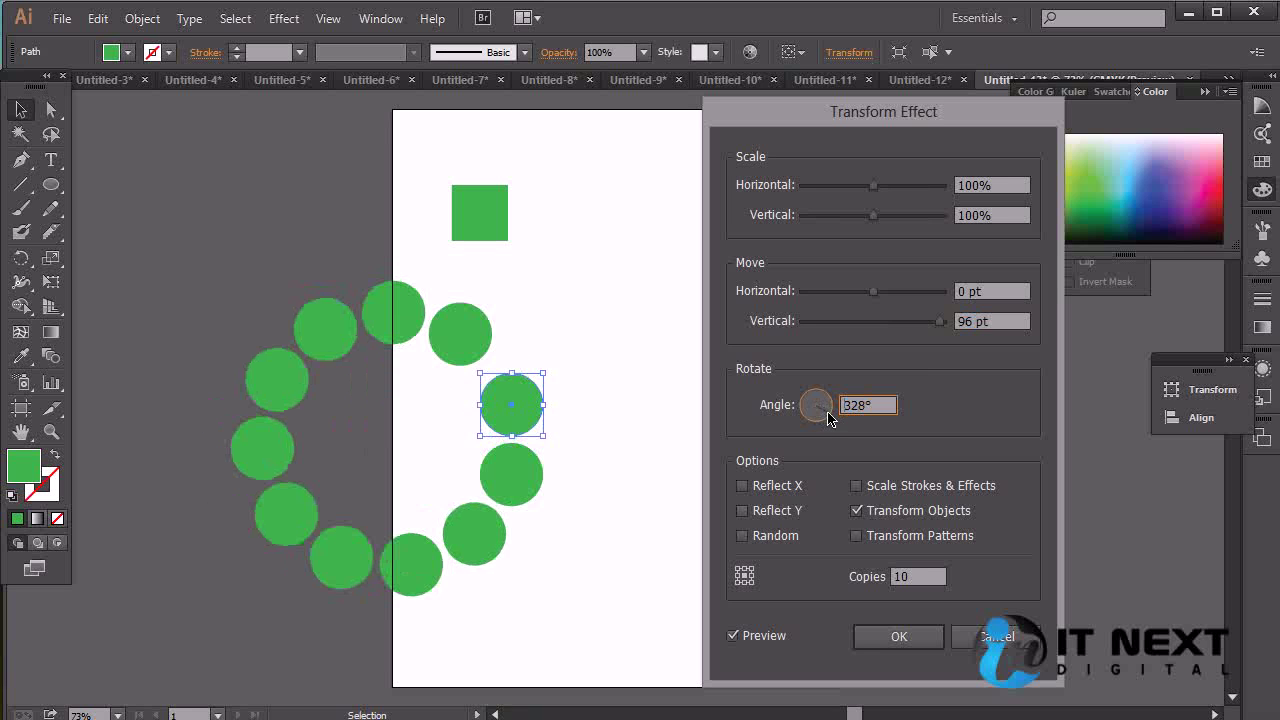
- Try the Reflect Y, Reflect X and Random options one at a time, switching each off again
click(786, 514)
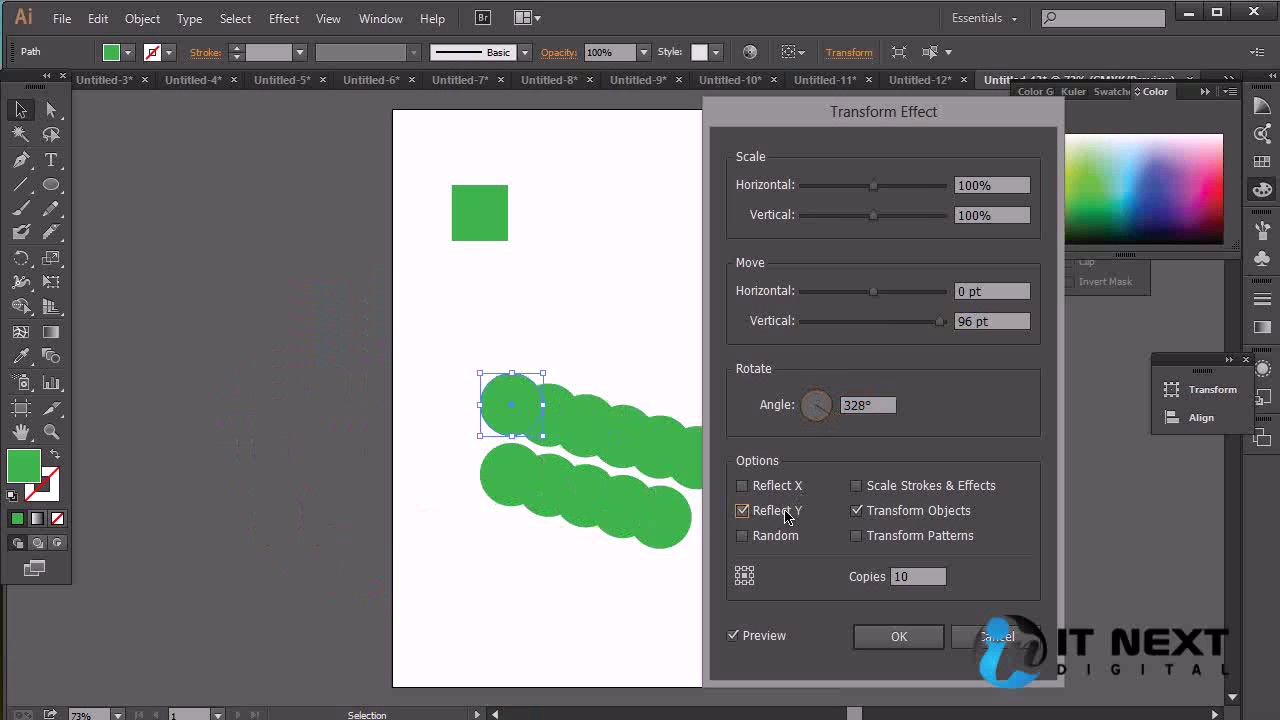
click(786, 514)
click(778, 489)
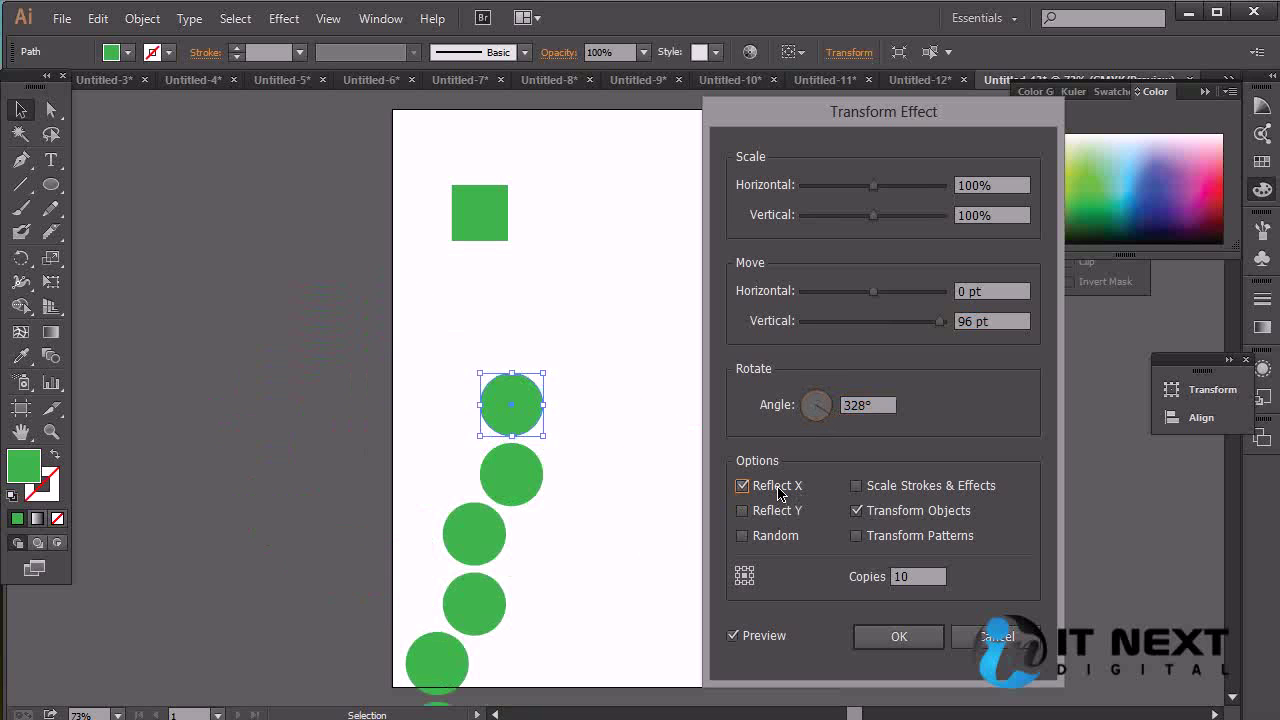
click(778, 489)
click(778, 536)
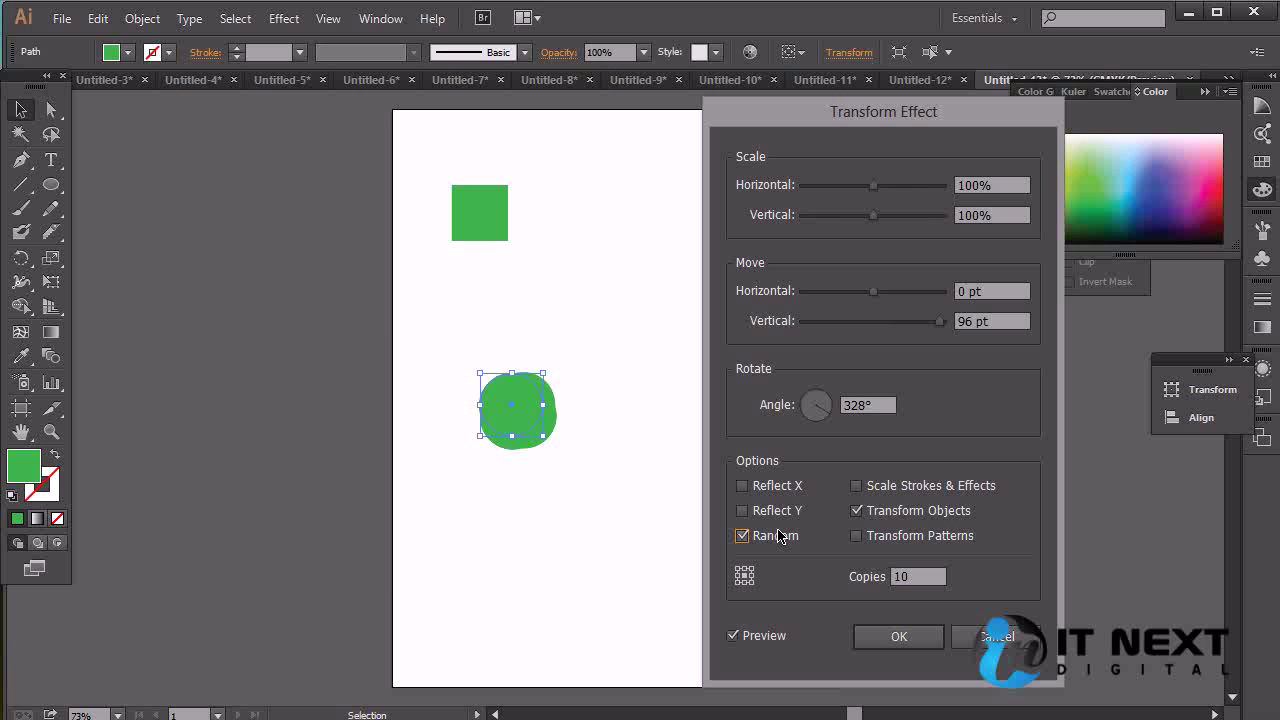
click(778, 536)
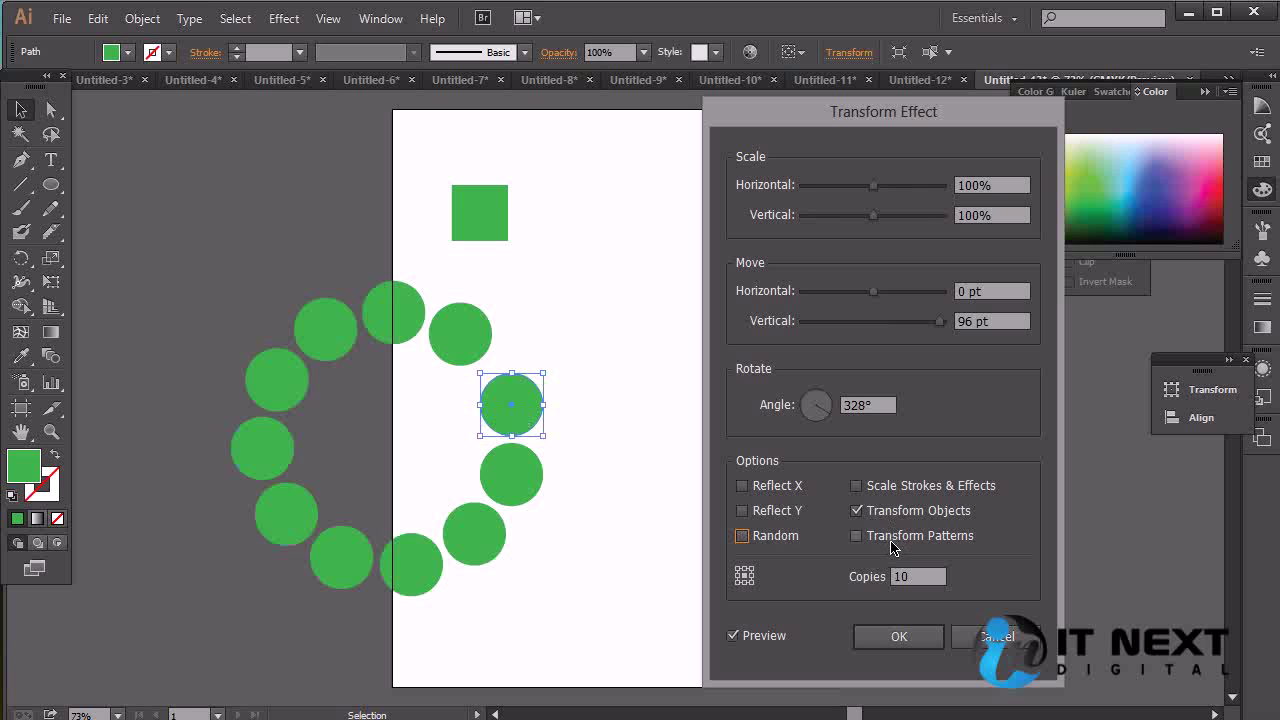
click(884, 543)
- Try shrinking the copies with a vertical scale of 66% and a horizontal scale of 68%
drag(873, 215, 843, 216)
drag(843, 226, 849, 228)
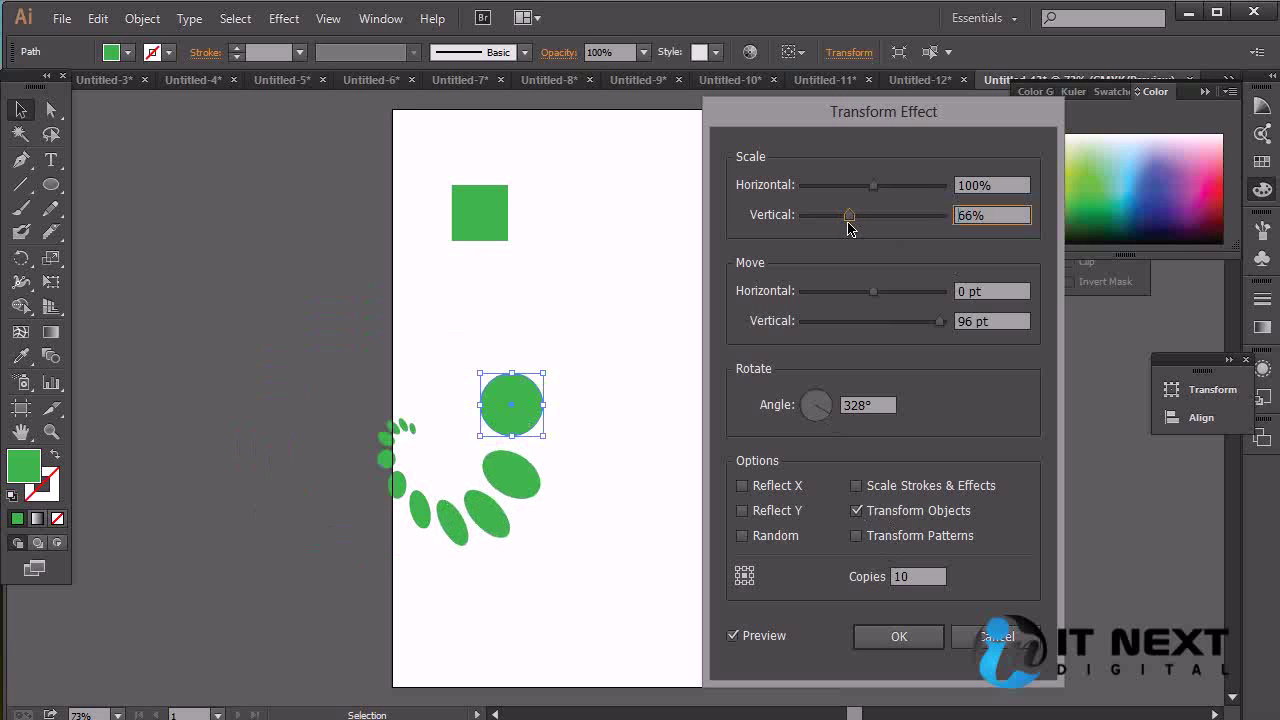
drag(873, 186, 851, 190)
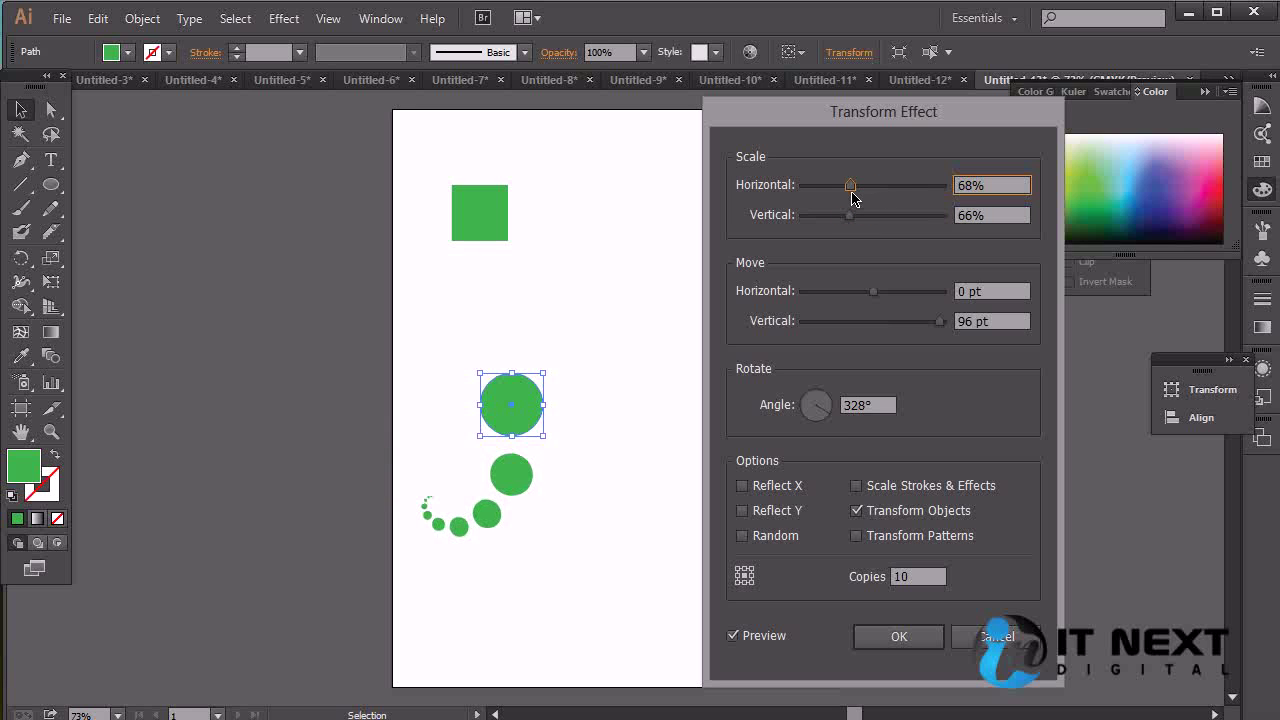
- Set the effect's move offsets to -11 pt horizontally and 82 pt vertically
mouse_move(873, 291)
mouse_down()
mouse_move(823, 292)
mouse_move(855, 293)
mouse_up()
mouse_move(940, 323)
mouse_down()
mouse_move(920, 331)
mouse_move(935, 331)
mouse_up()
drag(855, 291, 866, 292)
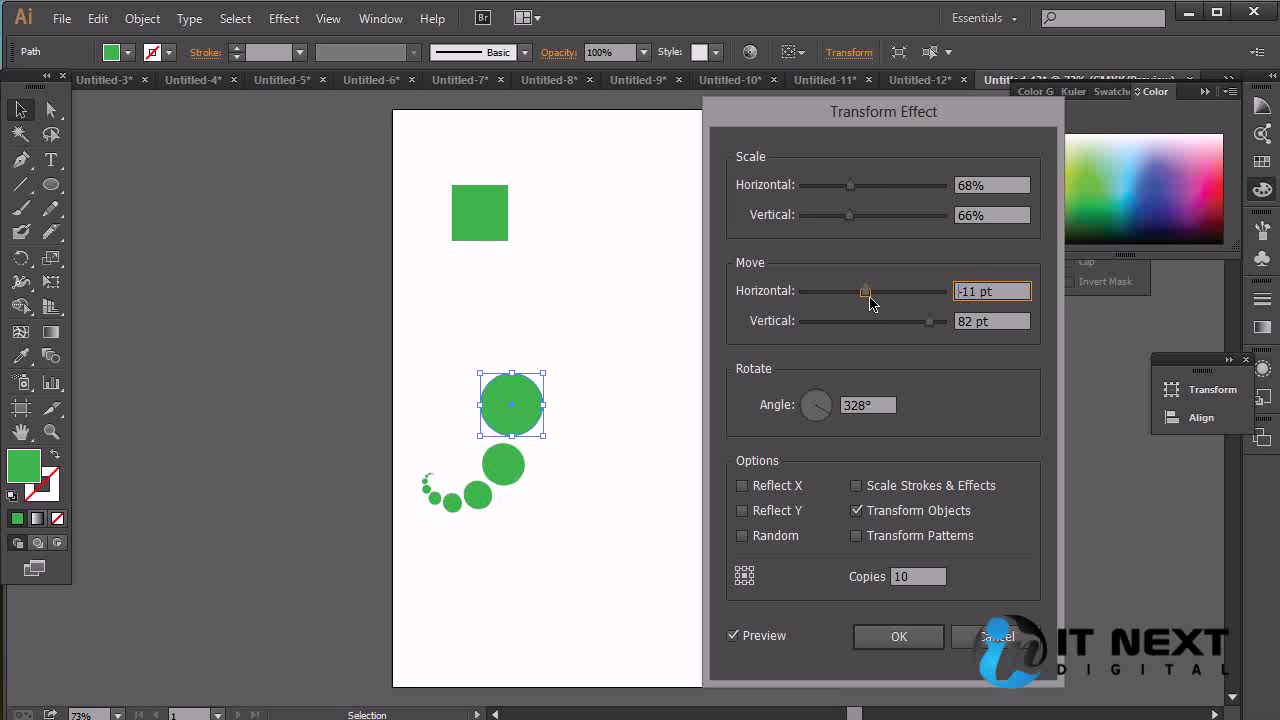
- Set both the horizontal and vertical scale to 80% and apply the Transform effect to the circle
drag(850, 192, 864, 215)
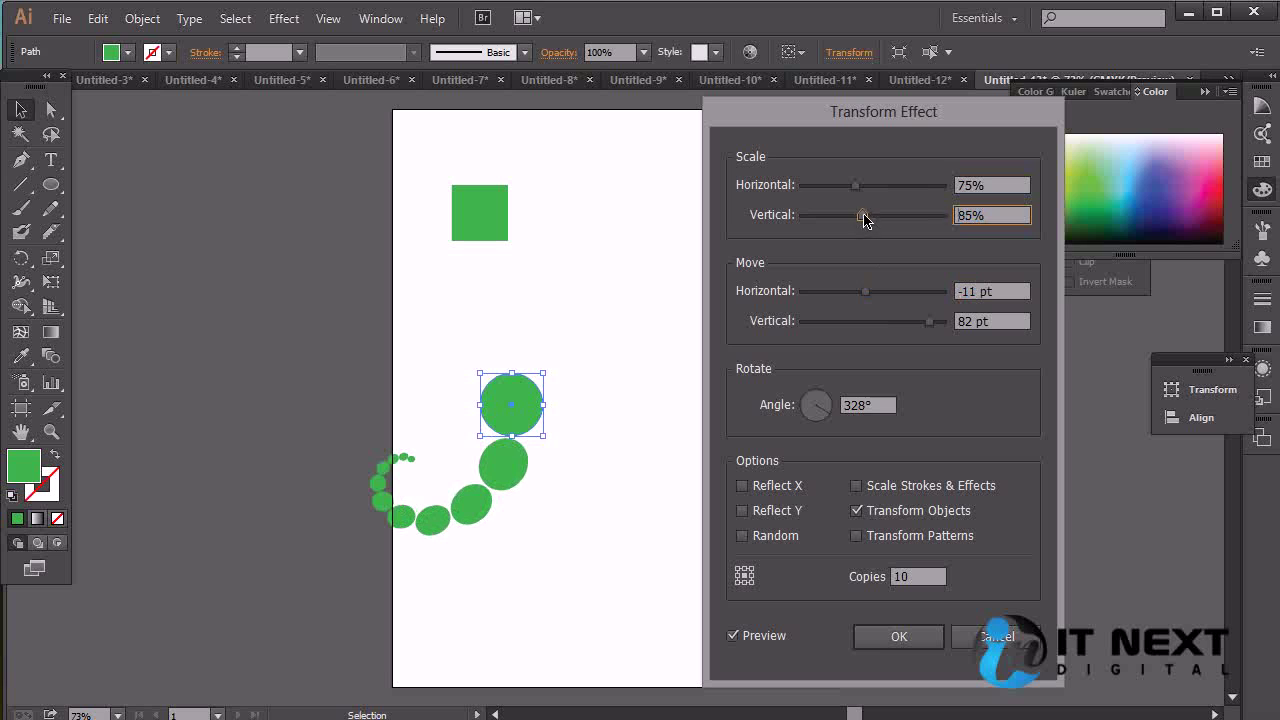
double_click(972, 213)
text(80)
double_click(995, 186)
text(80)
key(Tab)
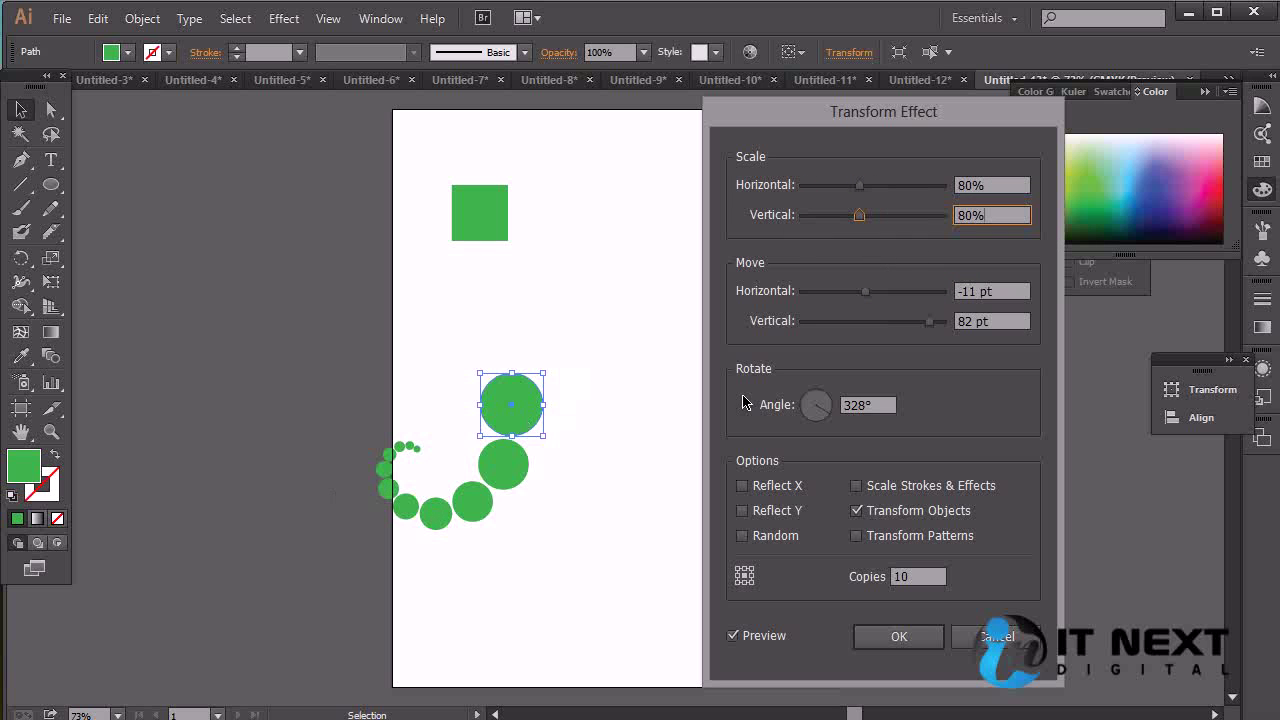
click(915, 637)
- Move the circle with its spiral of copies up and to the right, toward the middle of the artboard
drag(533, 425, 689, 362)
click(828, 495)
key(ctrl+plus)
key(ctrl+plus)
key(ctrl+plus)
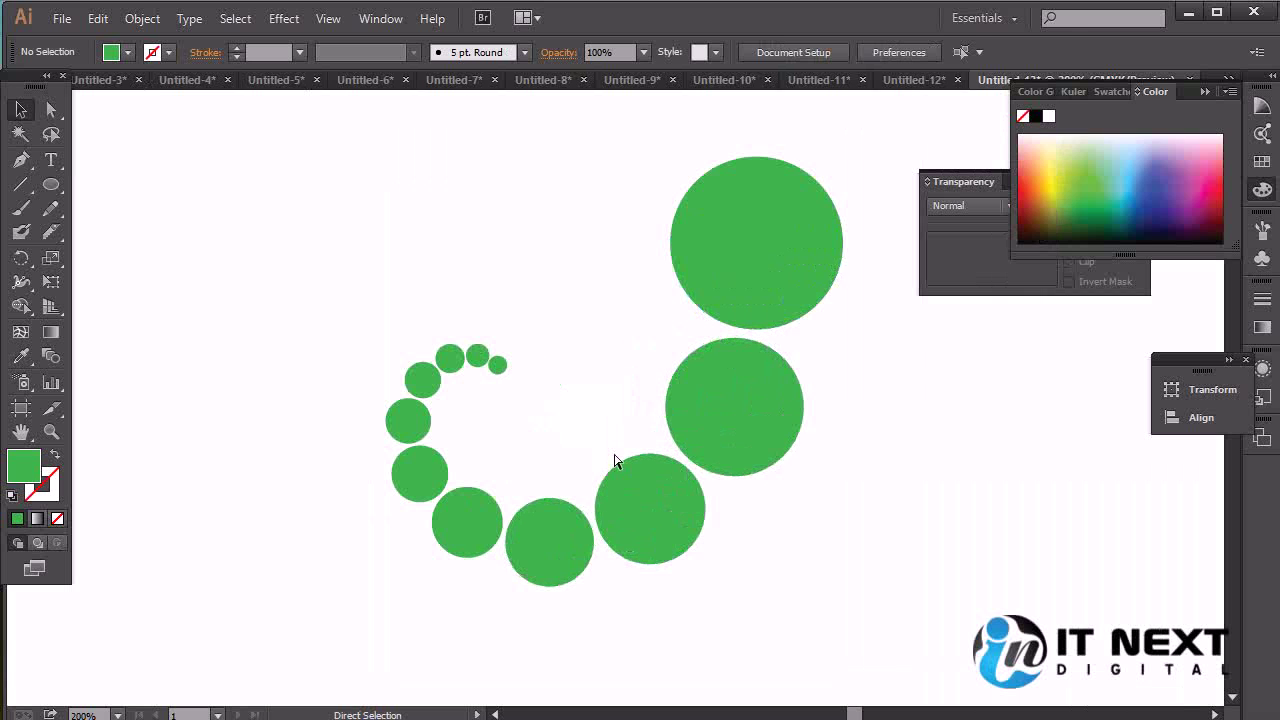
scroll(616, 461, up, 1)
key(space)
drag(779, 476, 762, 406)
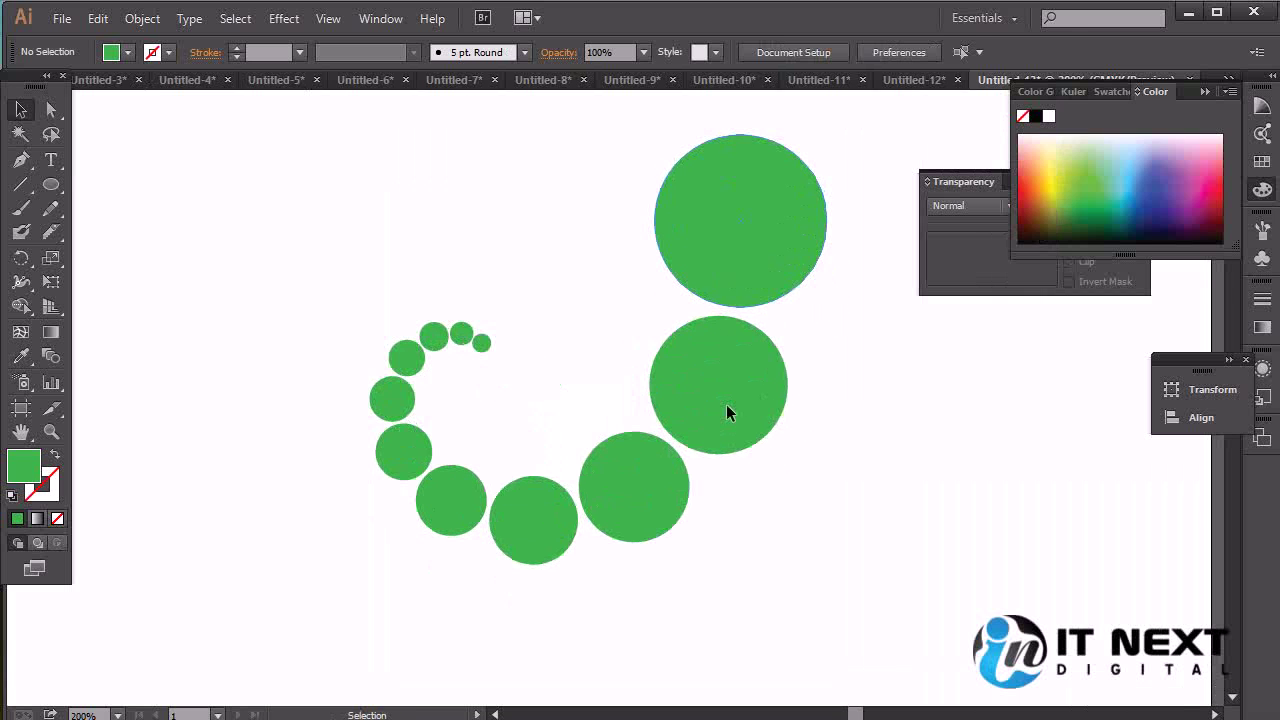
click(726, 410)
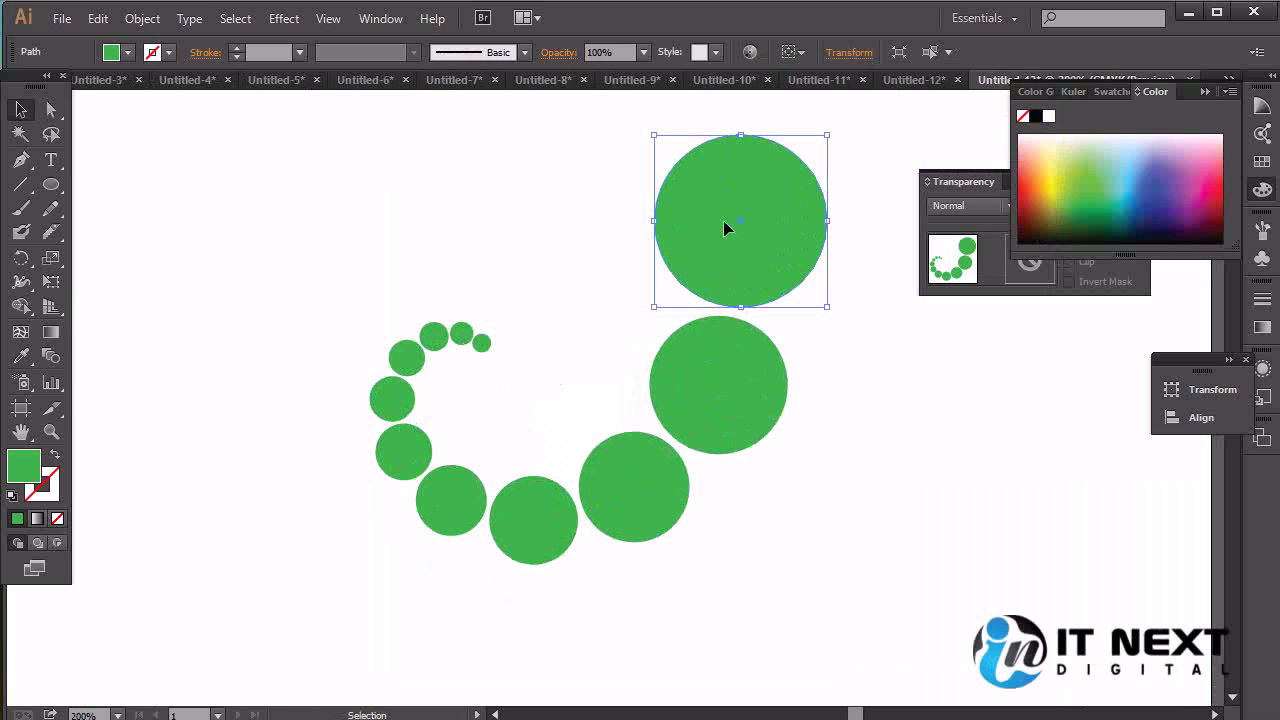
drag(573, 510, 560, 510)
click(327, 323)
- Expand the appearance of the circle so its copies become separate shapes, and check the resulting group by selecting it
click(759, 237)
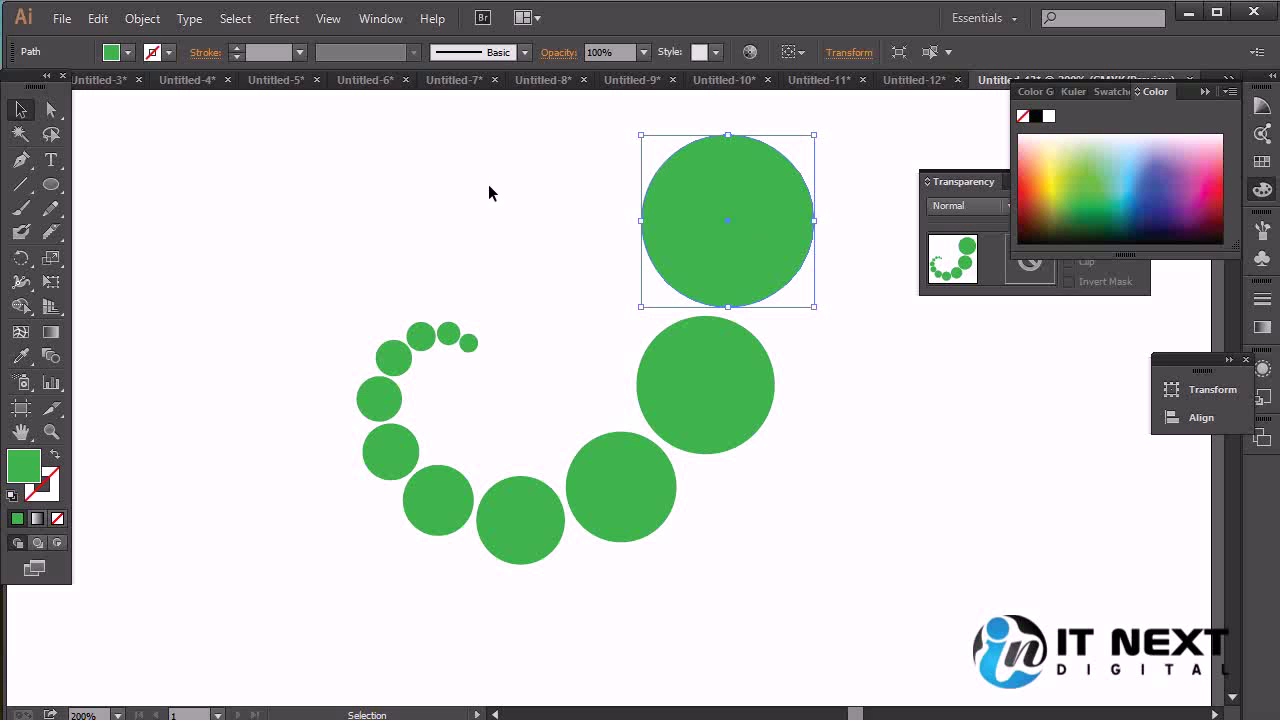
click(151, 20)
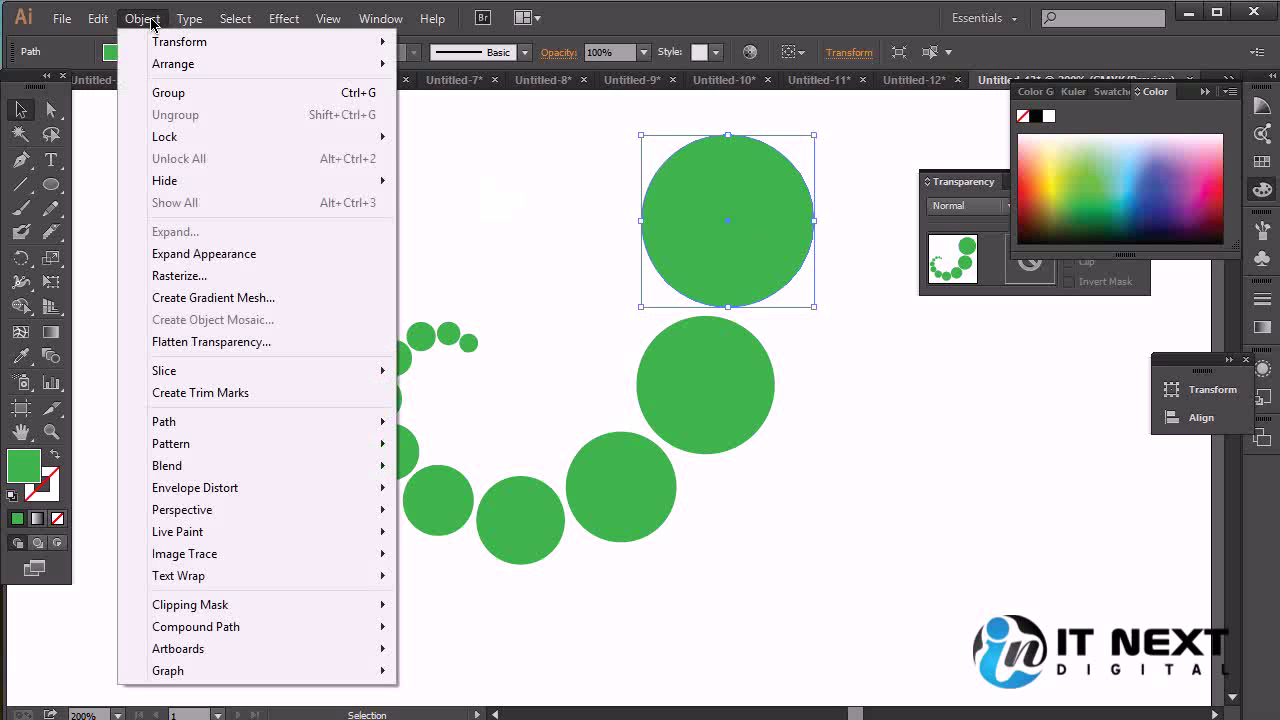
click(210, 255)
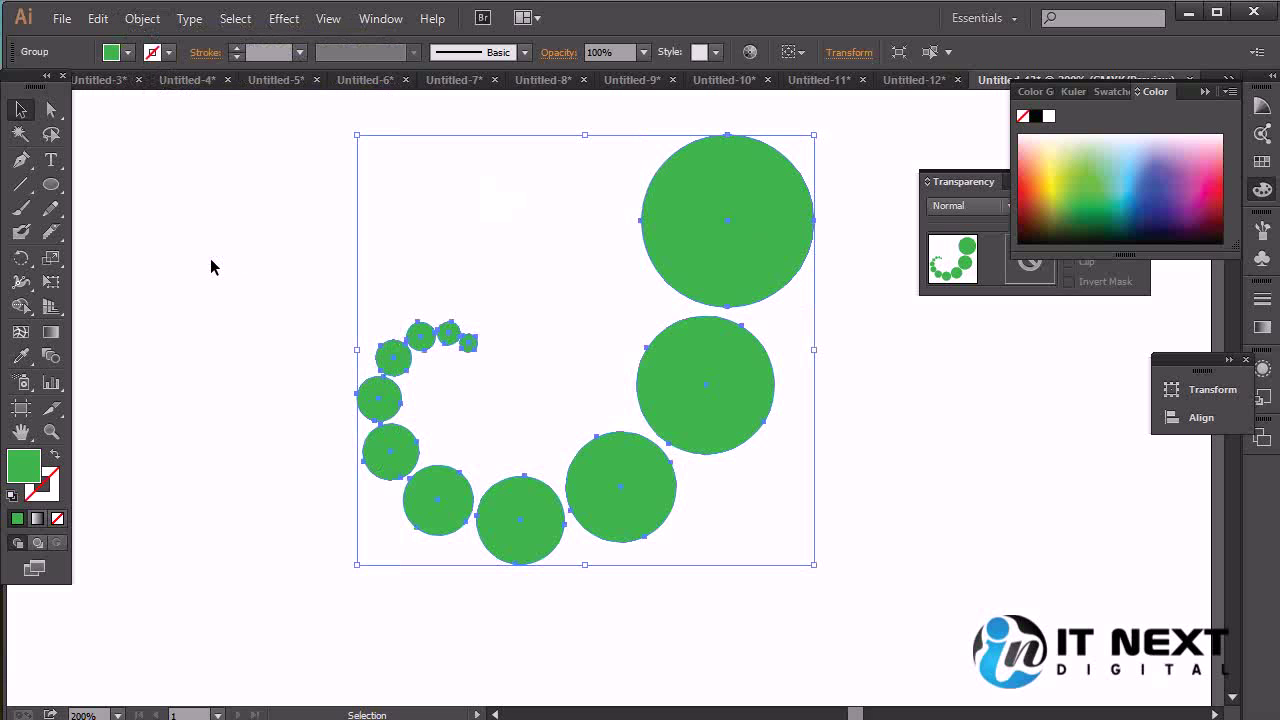
click(938, 532)
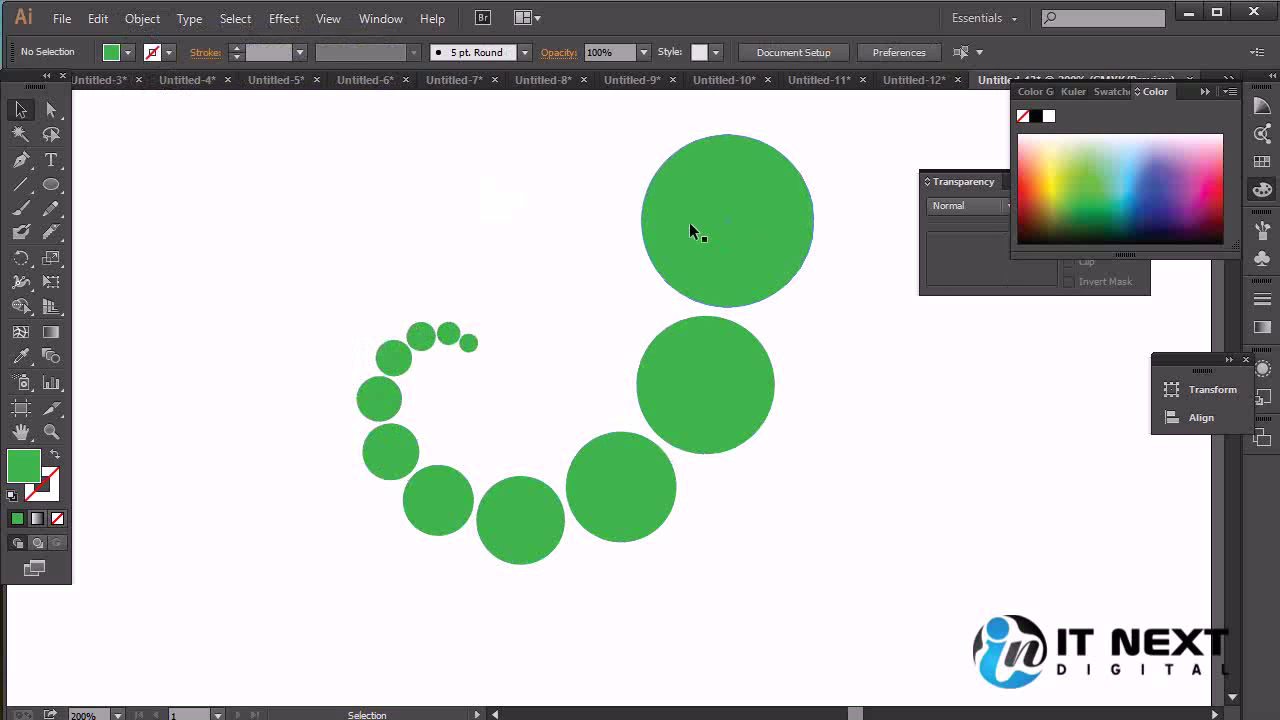
drag(866, 146, 247, 616)
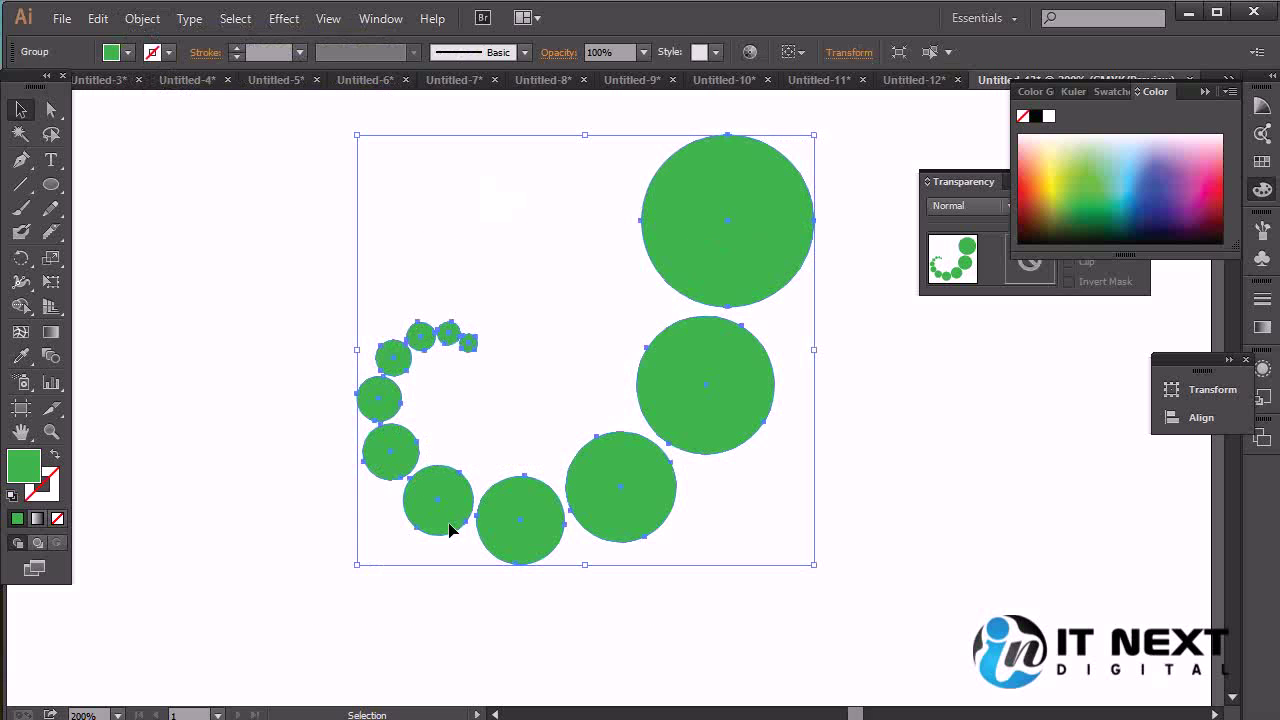
- Individually shift the two smallest circles at the end of the expanded spiral with the Direct Selection tool
click(51, 110)
click(686, 537)
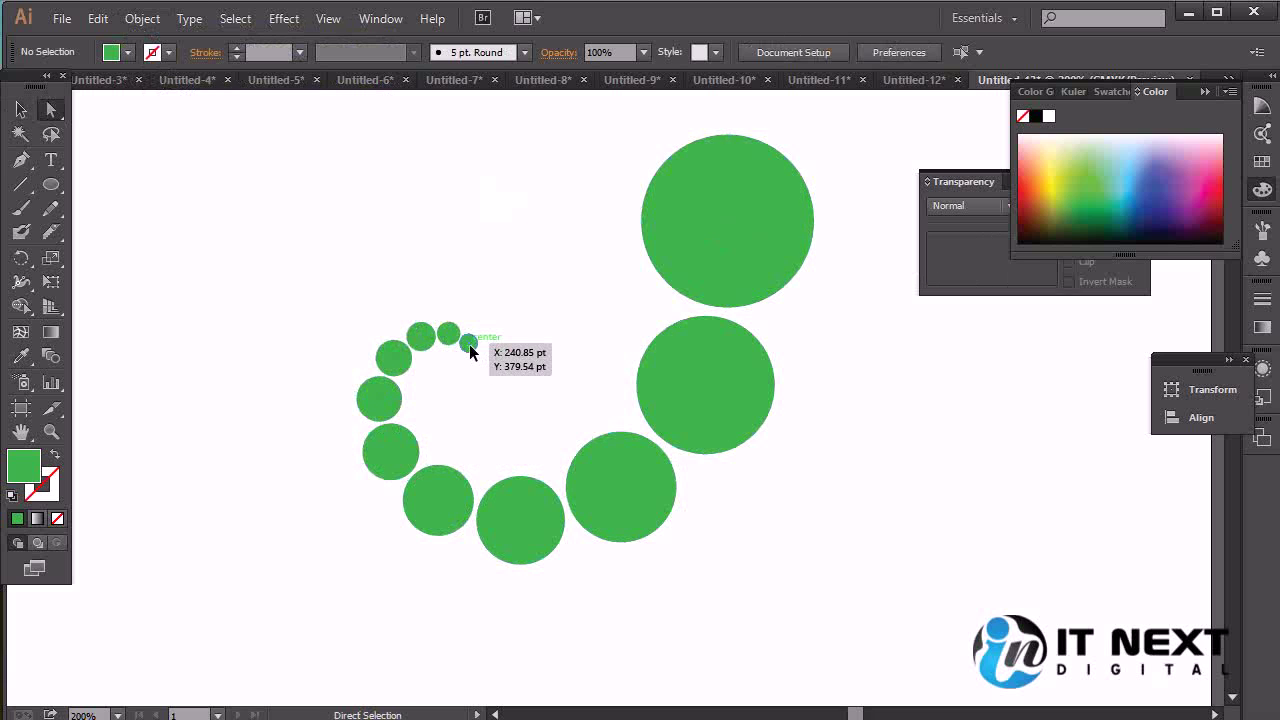
click(469, 348)
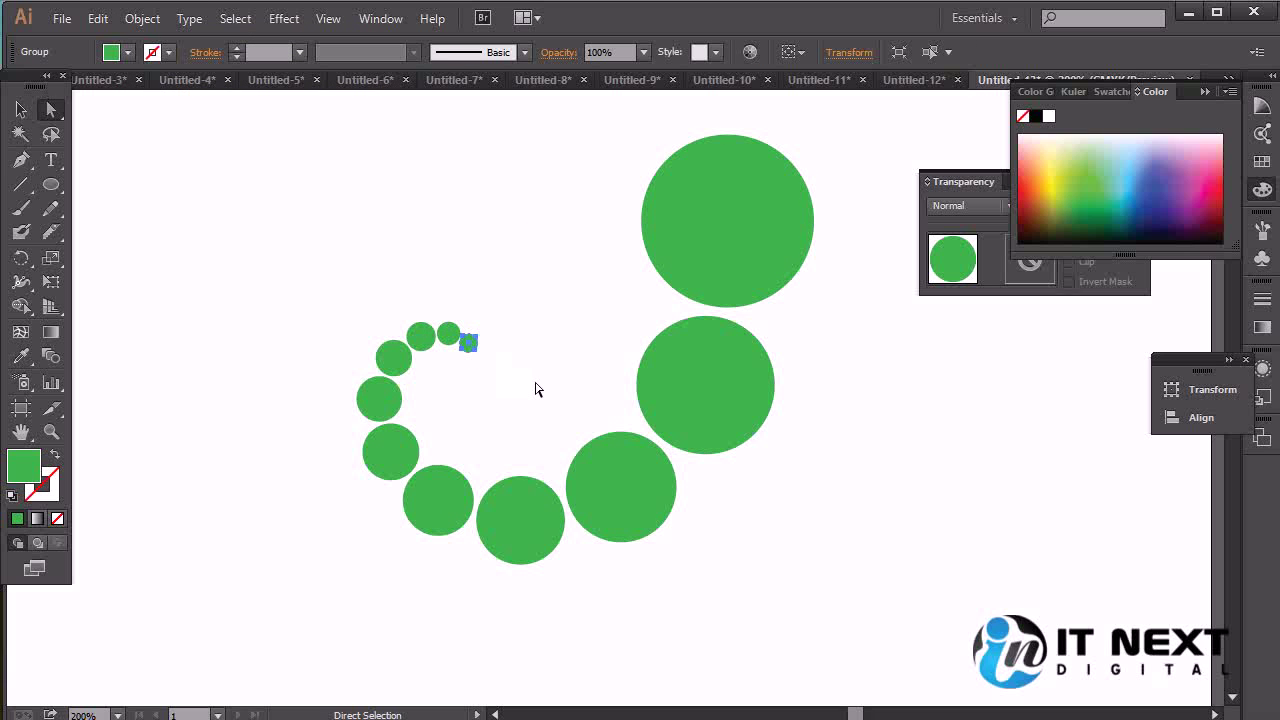
drag(473, 351, 454, 336)
click(481, 374)
click(553, 390)
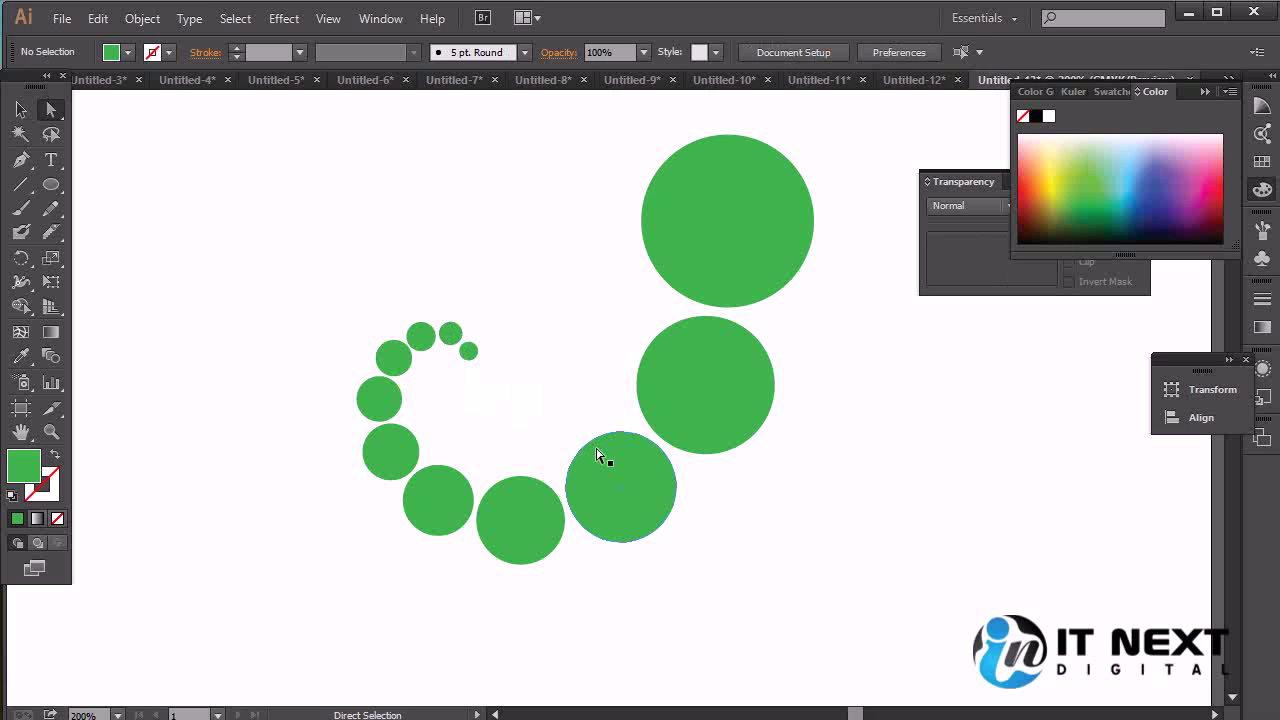
- Move the whole expanded circle spiral to the lower-right part of the artboard
key(ctrl+minus)
key(ctrl+minus)
key(ctrl+minus)
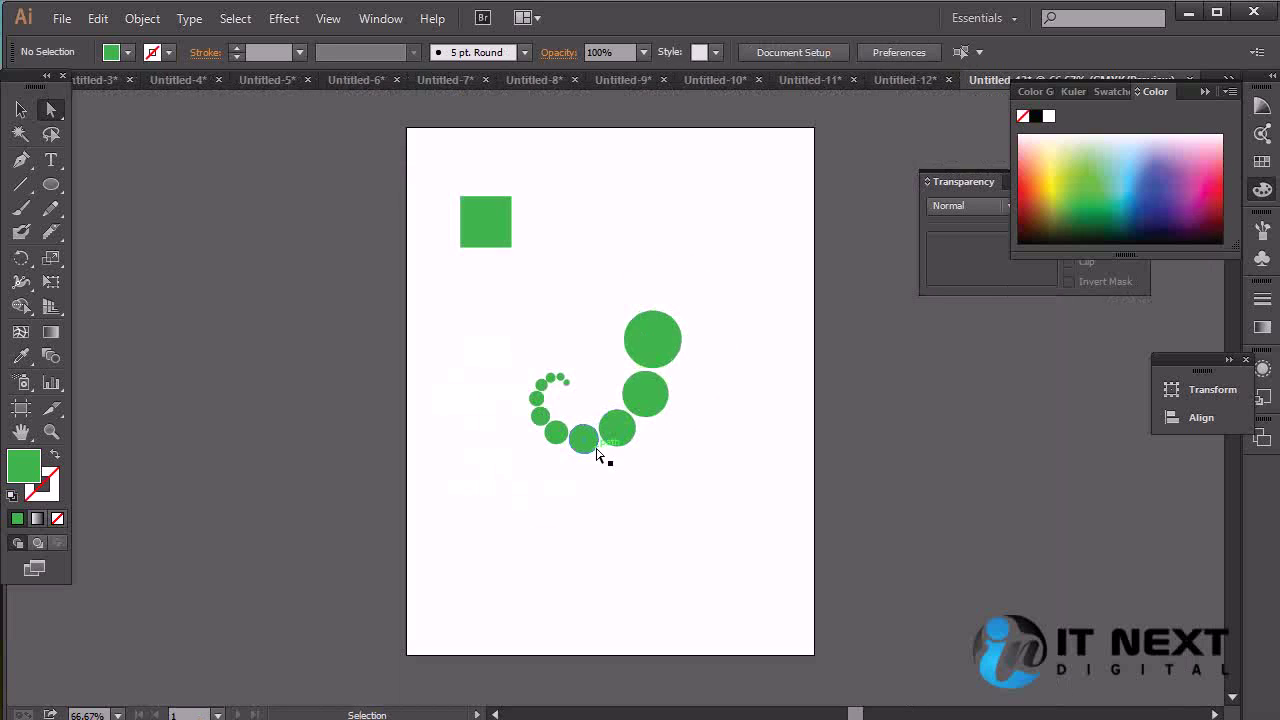
click(488, 240)
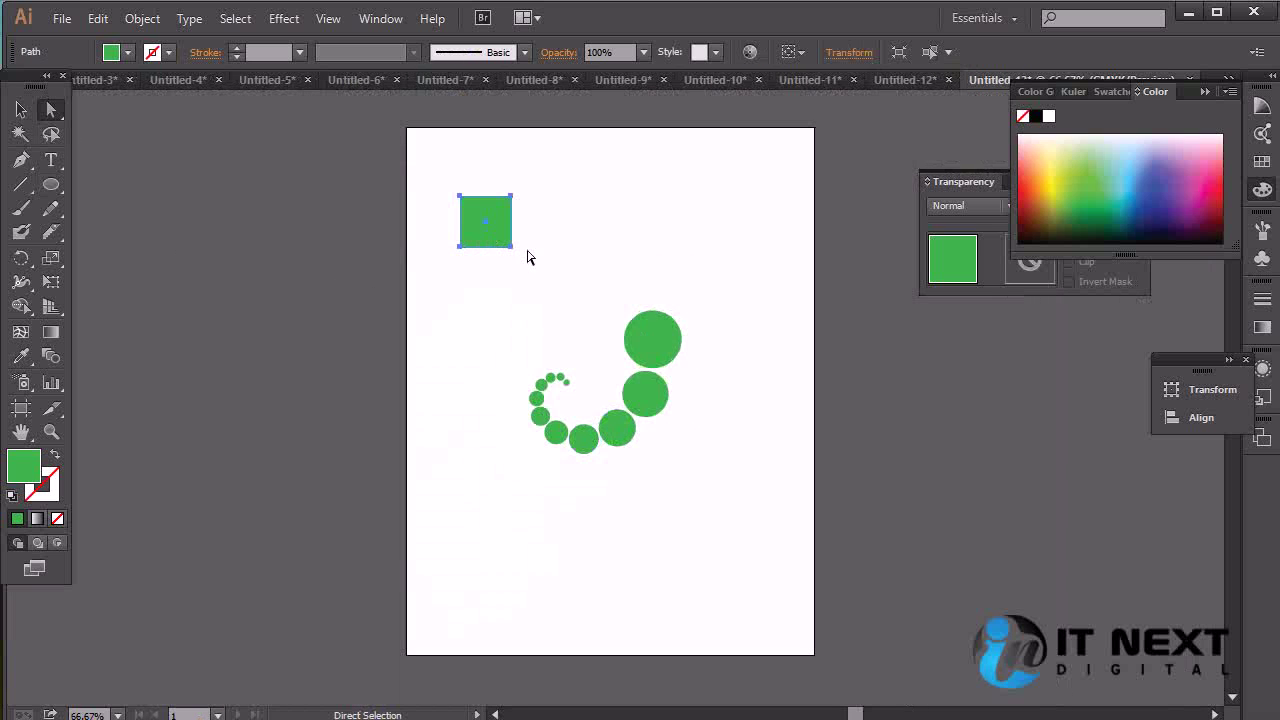
click(657, 390)
drag(663, 349, 756, 493)
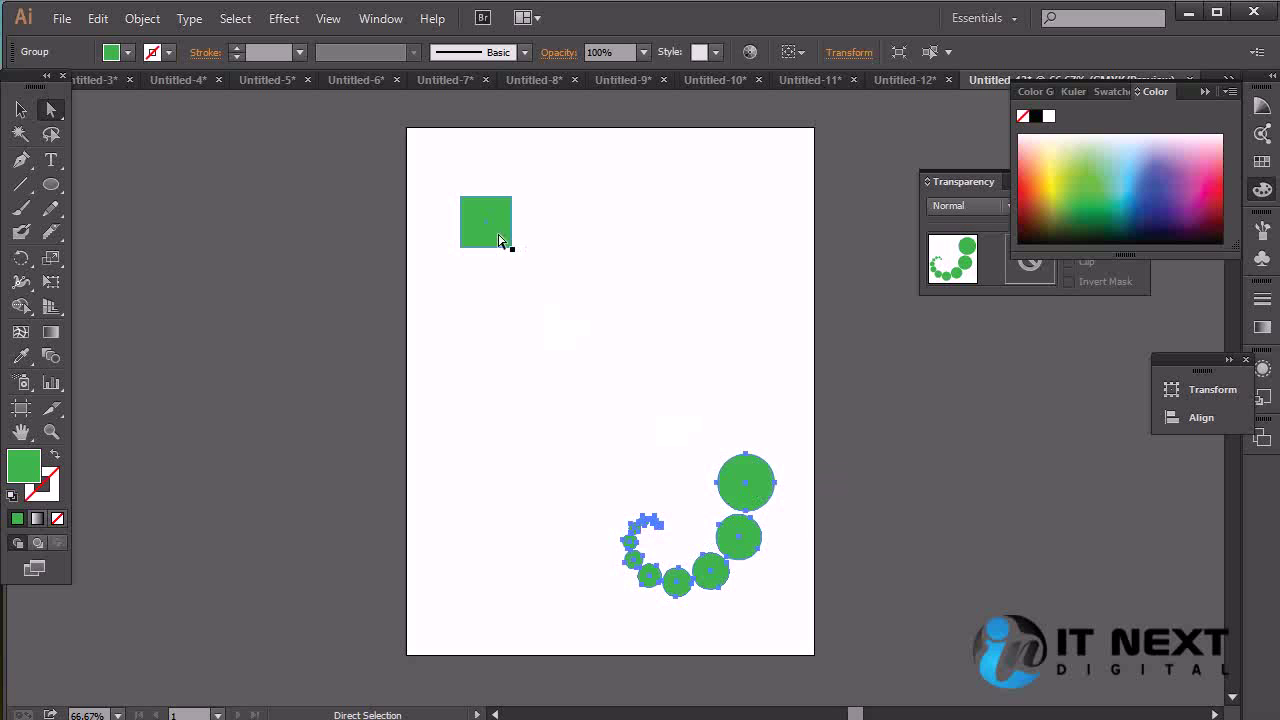
- Move the green square down and to the right, toward the upper middle of the artboard
click(503, 240)
click(284, 19)
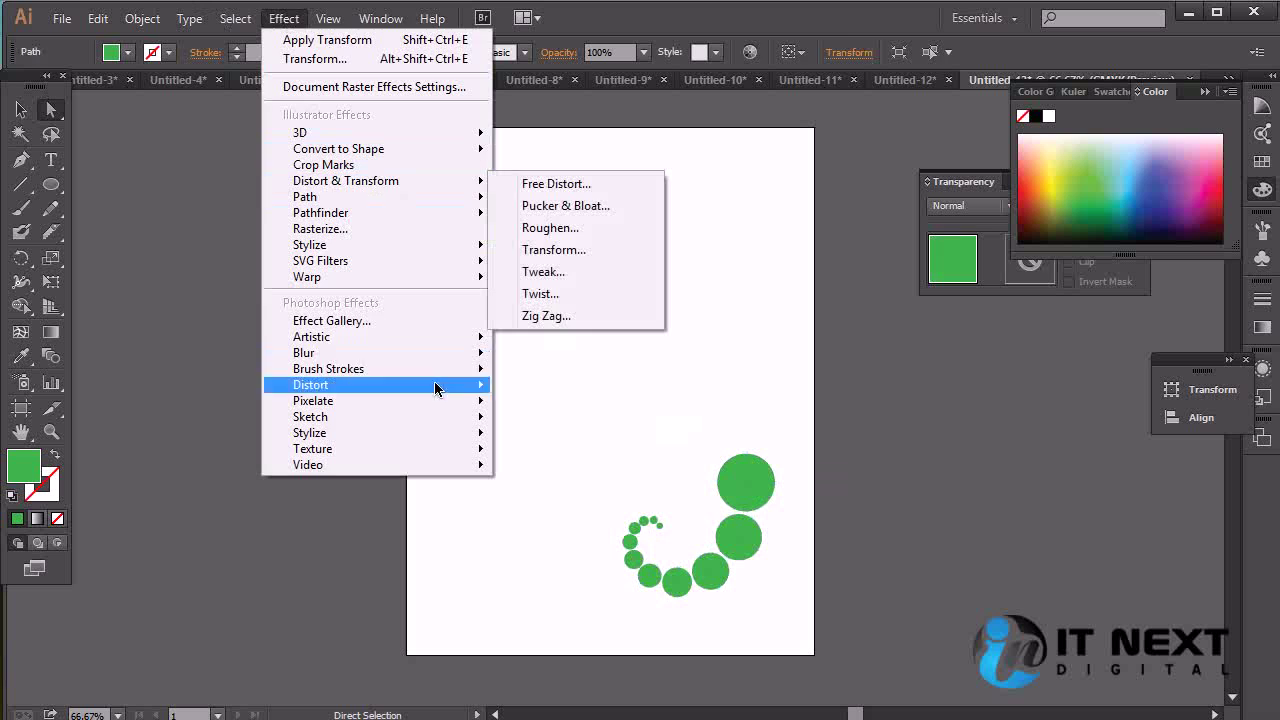
click(565, 391)
drag(482, 220, 580, 271)
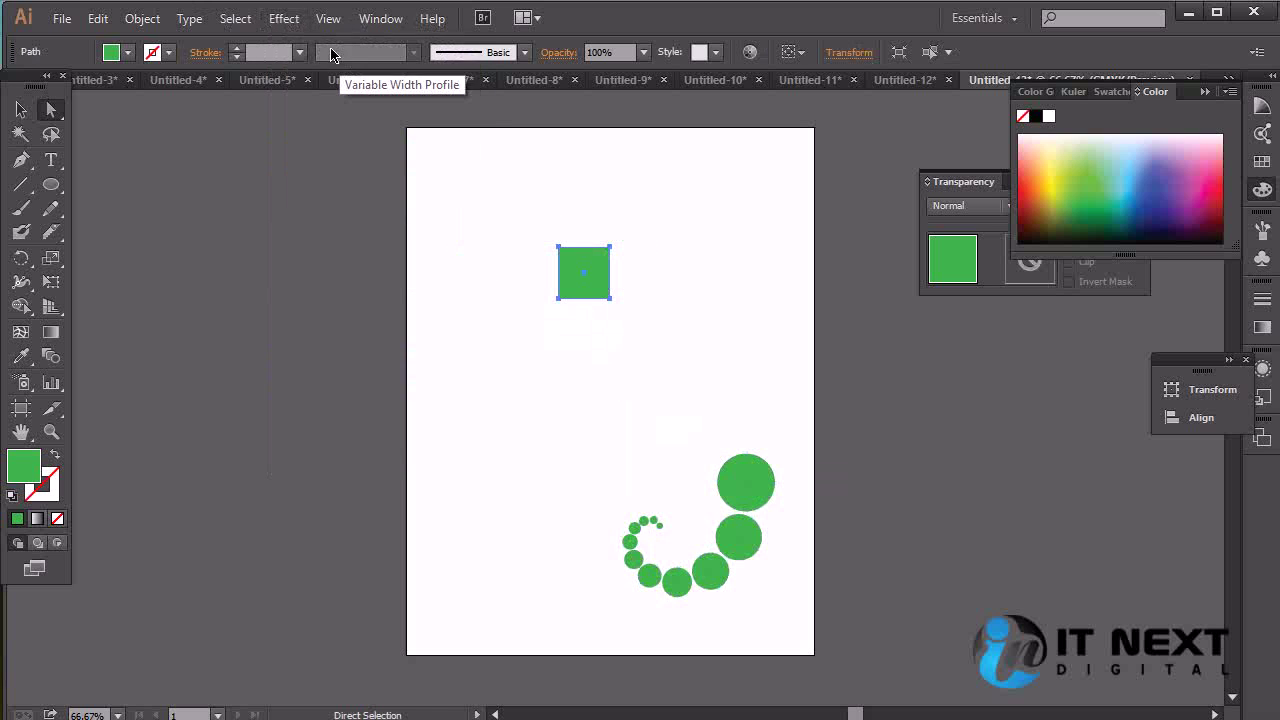
- Start a Transform effect on the square with the preview on, a vertical move of 47 pt and 8 copies
click(284, 19)
mouse_move(388, 182)
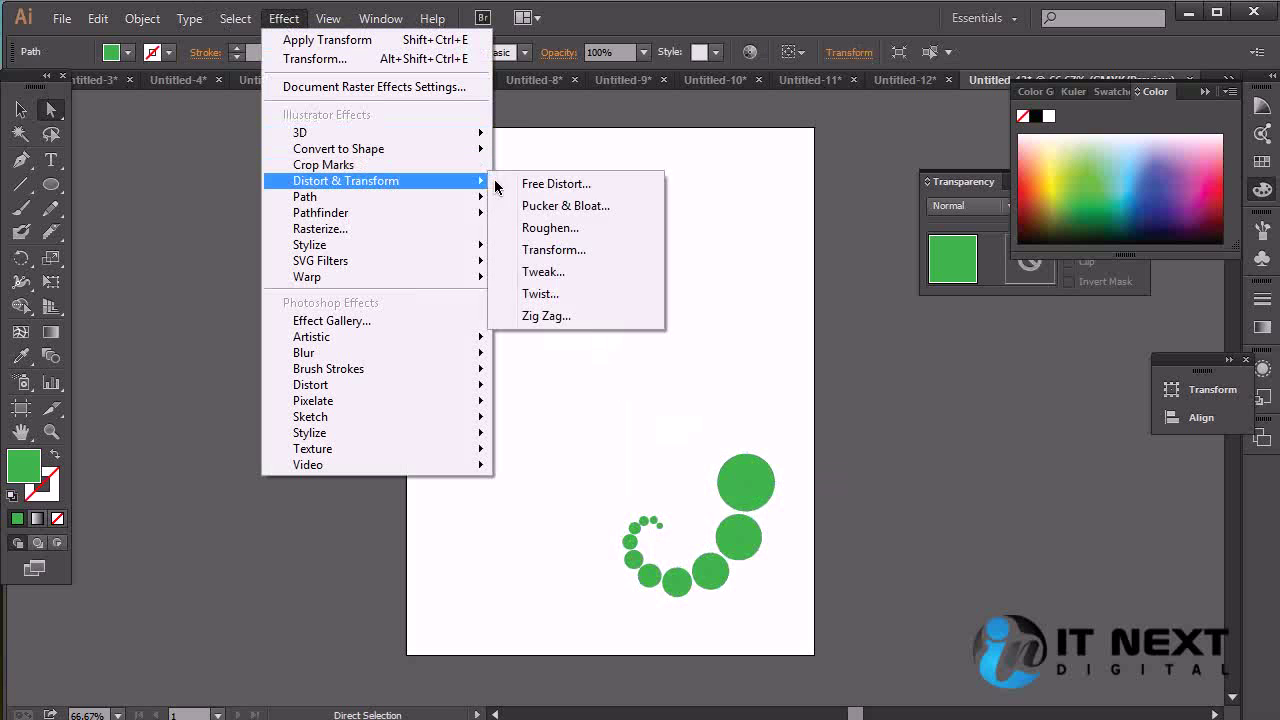
click(612, 250)
click(760, 636)
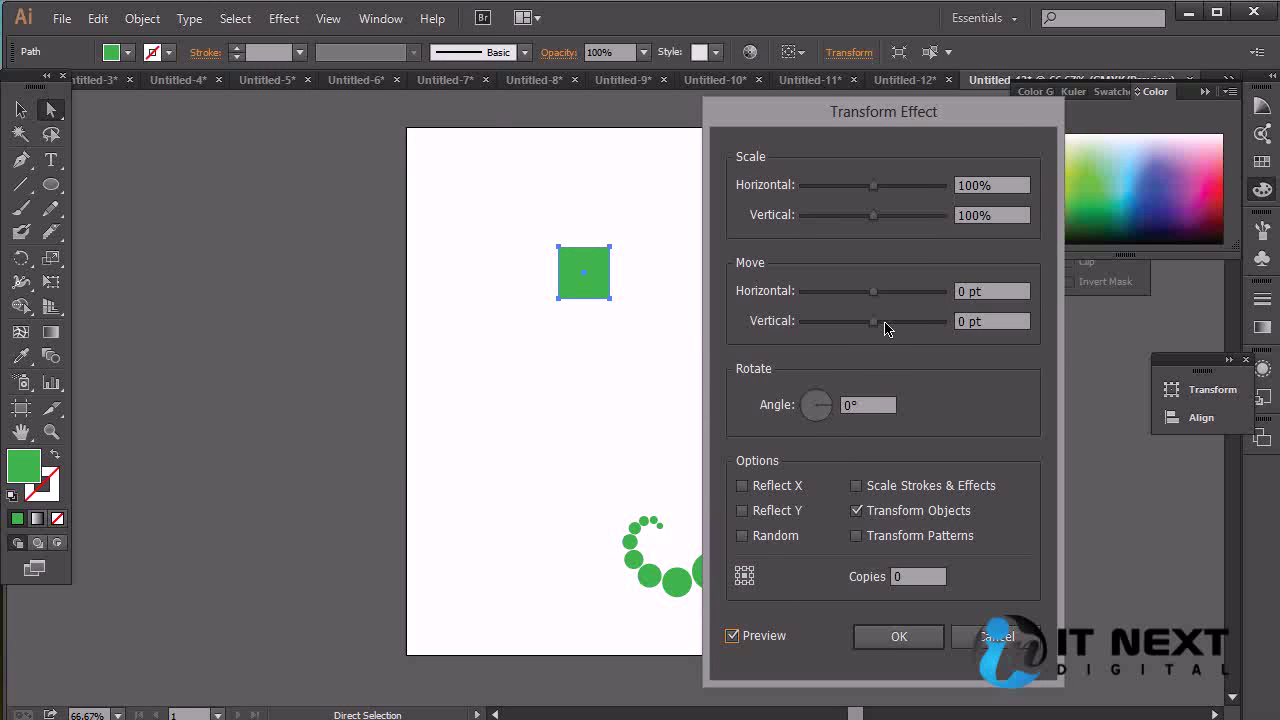
click(920, 576)
drag(874, 322, 909, 331)
click(928, 577)
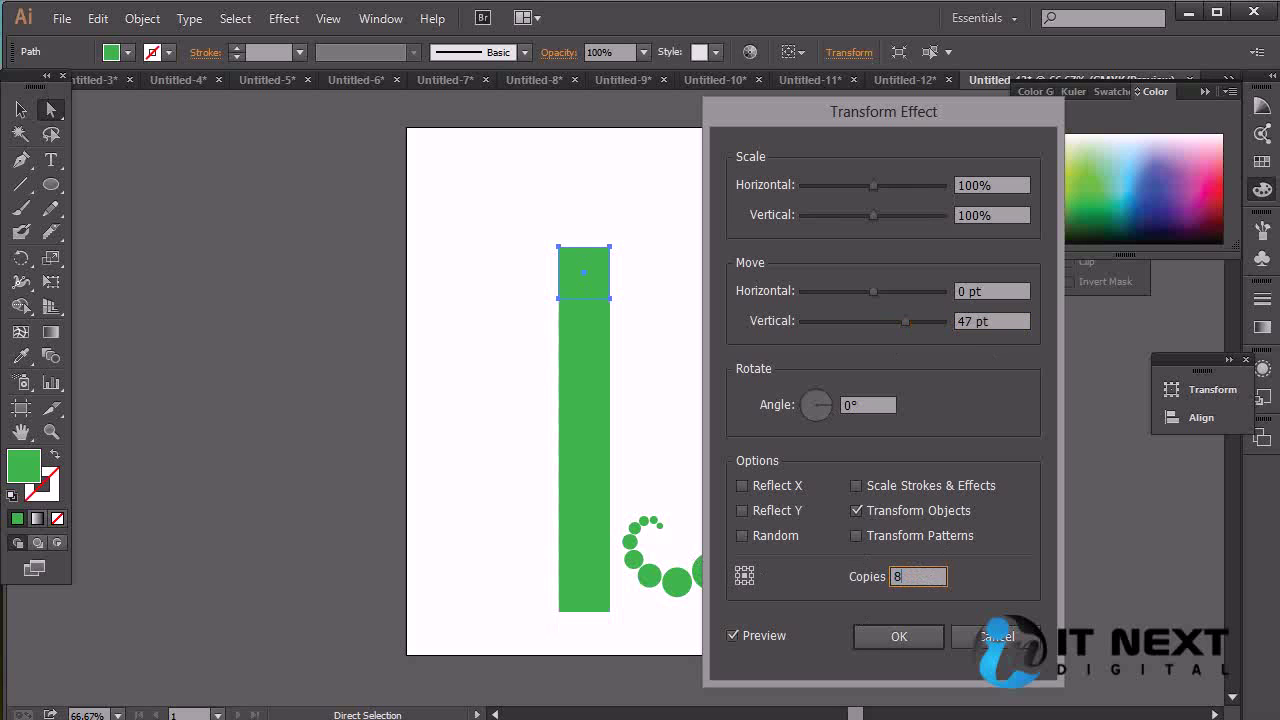
- Rotate the square's copies to 335° and set their move to -12 pt horizontally and 86 pt vertically
click(993, 291)
drag(826, 421, 830, 418)
drag(902, 341, 932, 323)
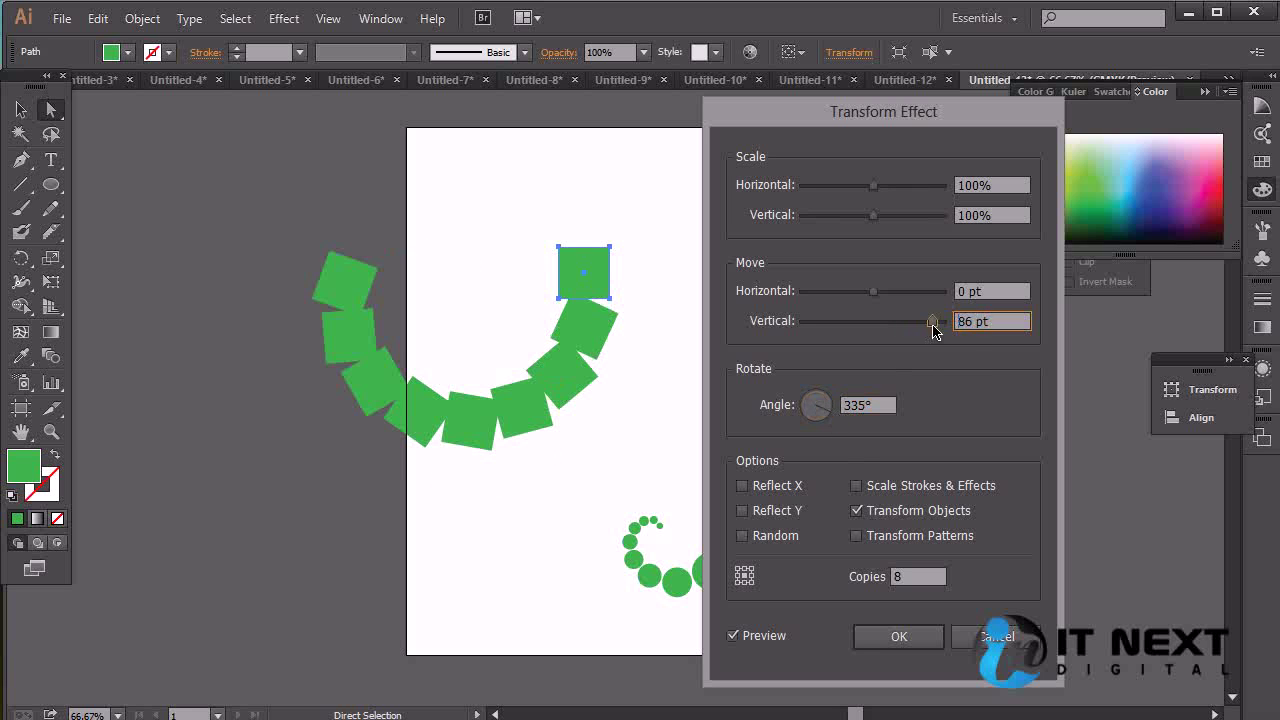
mouse_move(876, 292)
mouse_down()
mouse_move(898, 304)
mouse_move(866, 296)
mouse_up()
- Set both the horizontal and vertical scale of the copies to 80%
drag(874, 215, 863, 181)
click(988, 187)
text(80)
drag(1006, 215, 620, 215)
text(80)
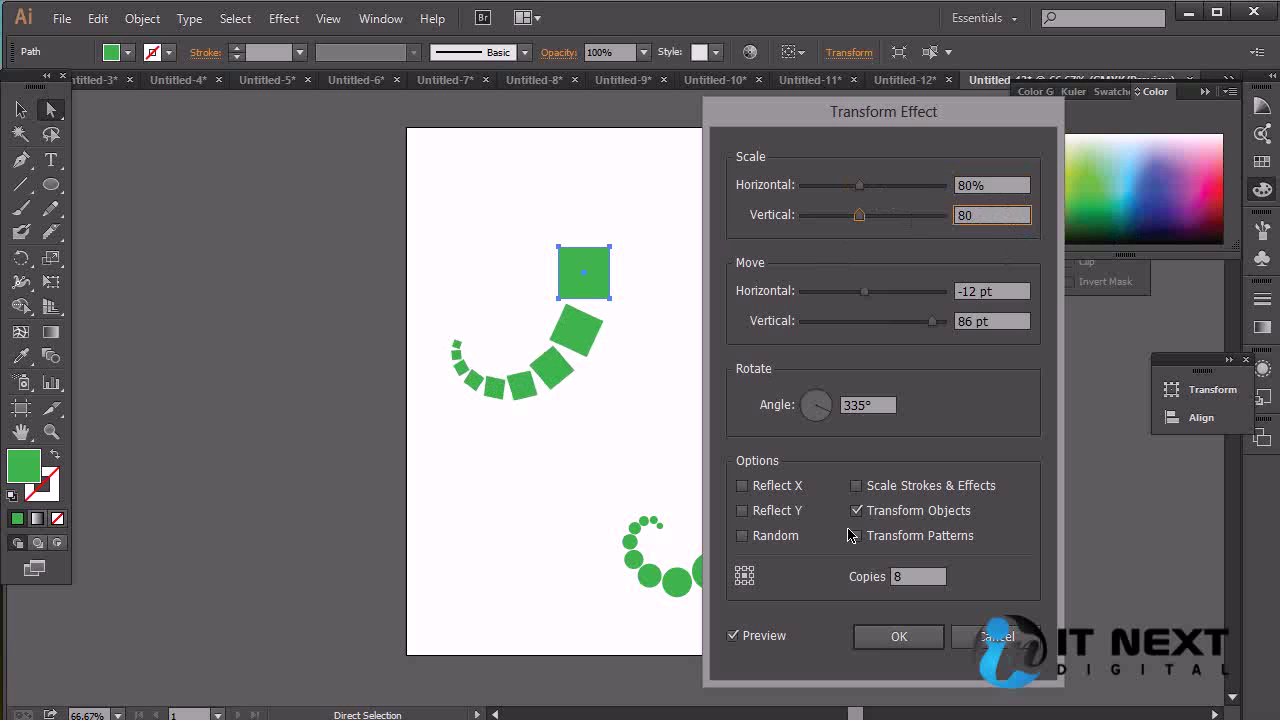
- Try smaller rotation angles for the copies, from 326° down to 312°, and set the angle to 300°
click(828, 422)
drag(824, 423, 829, 420)
click(829, 420)
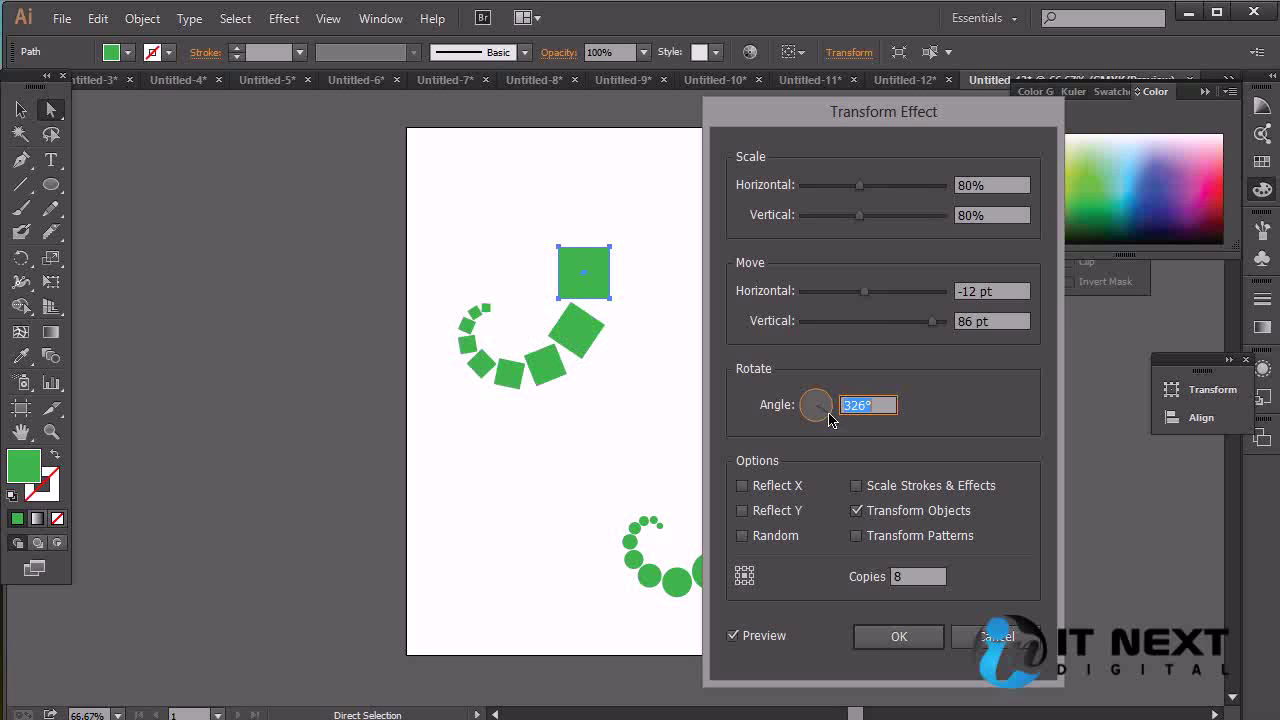
click(826, 420)
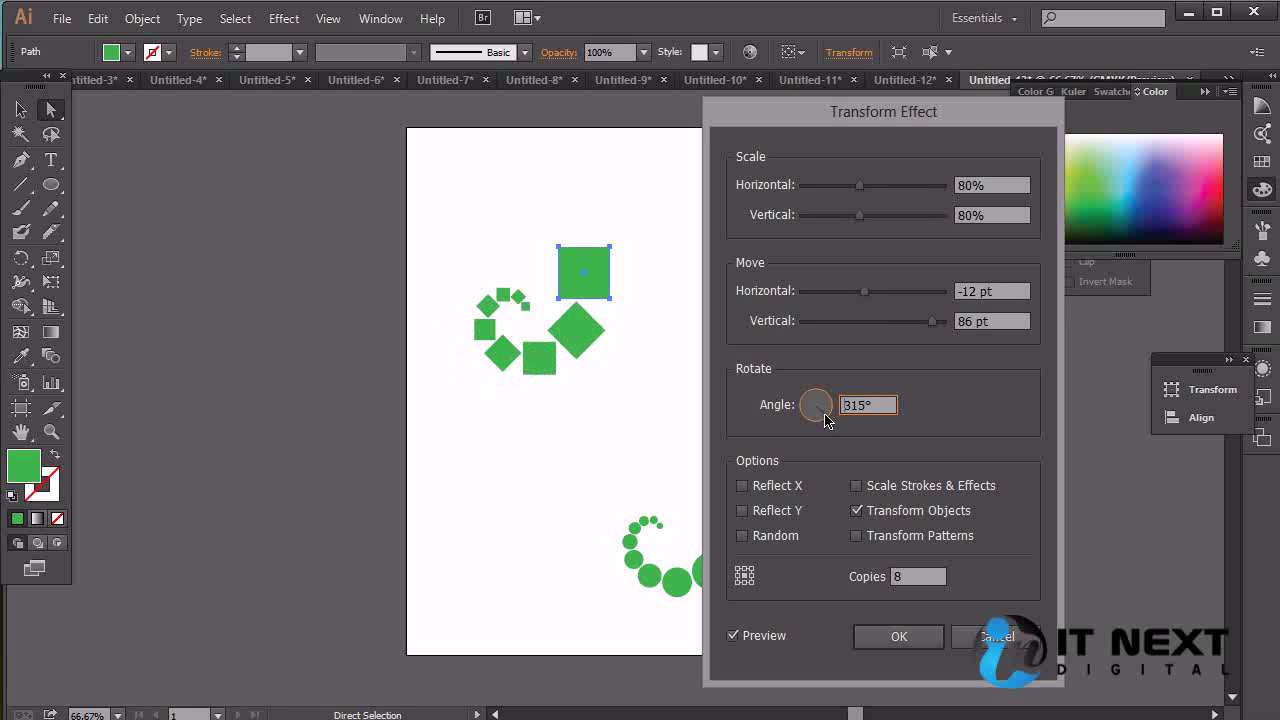
click(825, 420)
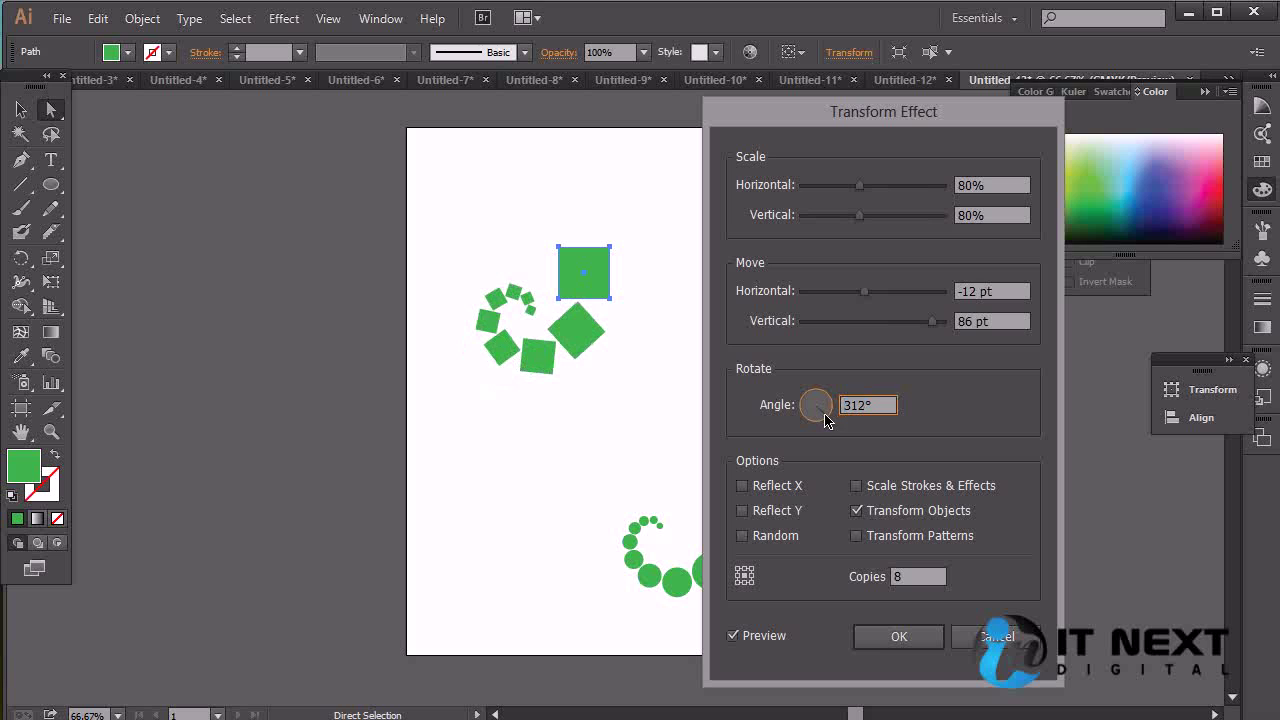
drag(868, 406, 737, 415)
text(300)
click(998, 321)
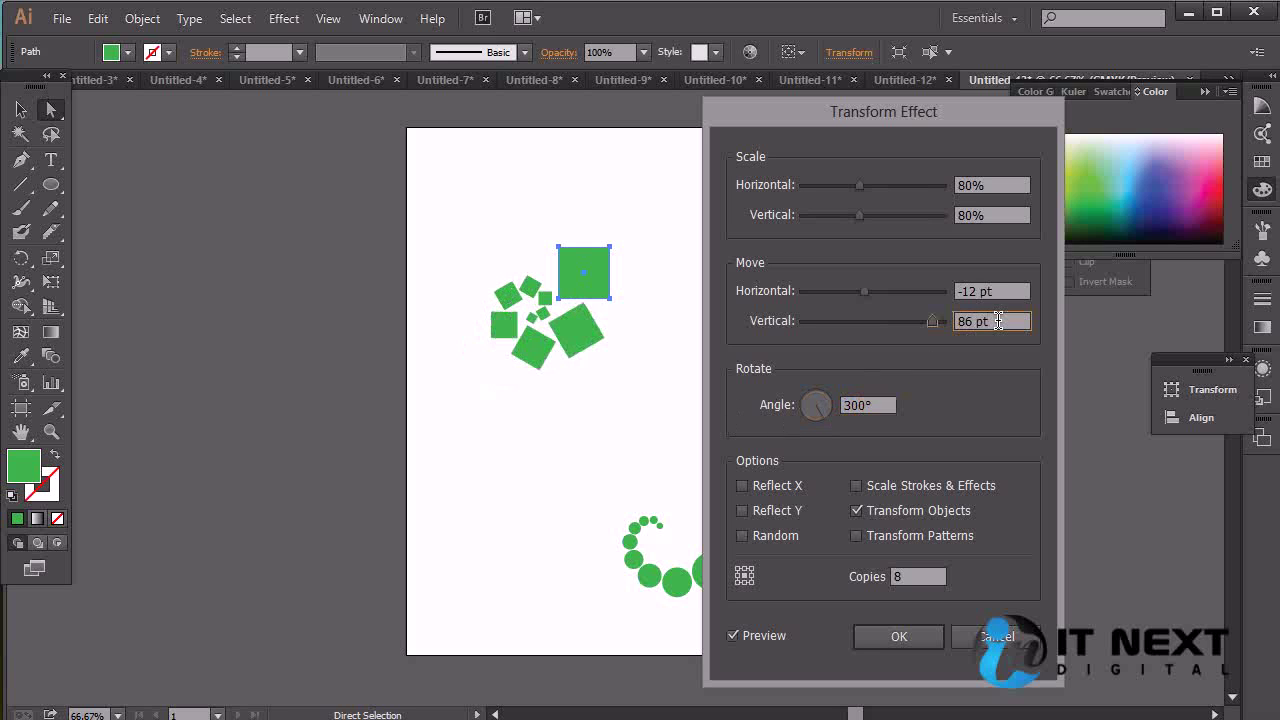
- Fine-tune the copies' rotation angle in one-degree increments to 311°
drag(890, 404, 630, 414)
key(Down)
key(Down)
key(Down)
key(Up)
key(Up)
key(Up)
key(Up)
key(Up)
key(Up)
key(Up)
key(Up)
key(Up)
key(Up)
key(Up)
key(Up)
key(Up)
key(Up)
key(Up)
key(Up)
key(Down)
key(Down)
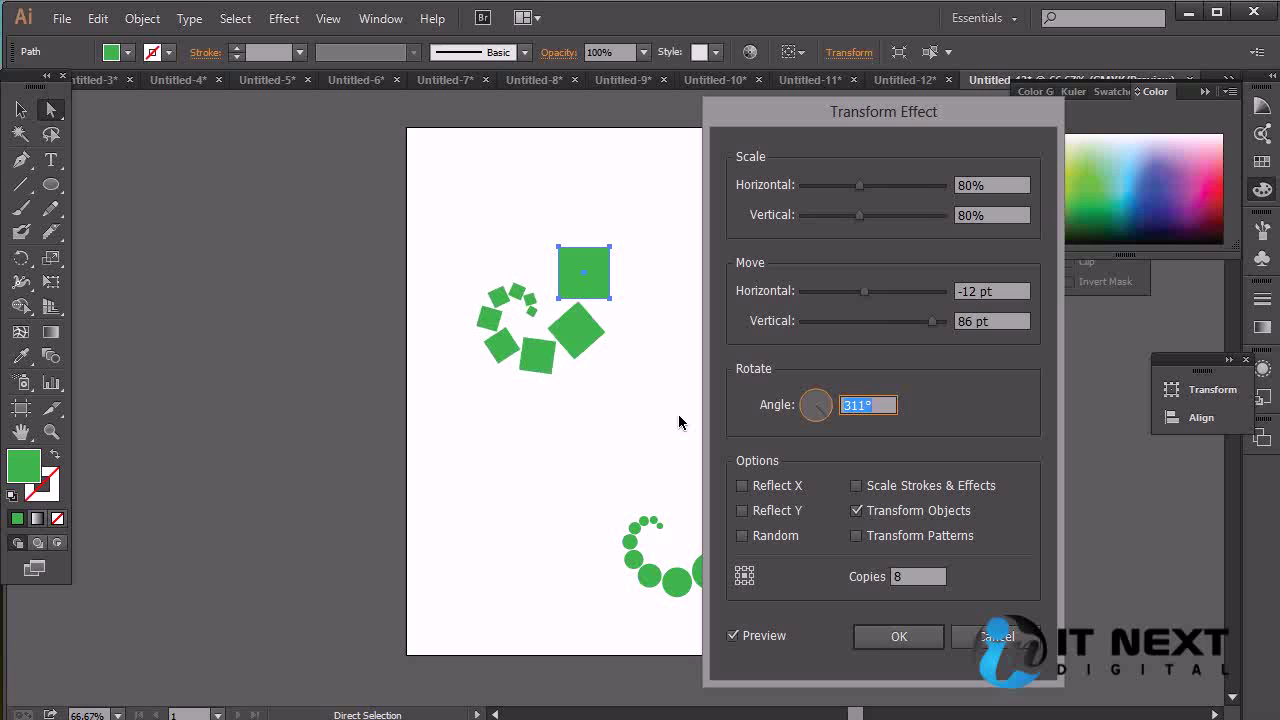
- Adjust the move to -7 pt horizontally and 84 pt vertically, and set the number of copies to 14
mouse_move(929, 329)
mouse_down()
mouse_move(919, 337)
mouse_move(869, 297)
mouse_move(908, 329)
mouse_move(931, 326)
mouse_up()
drag(934, 575, 702, 586)
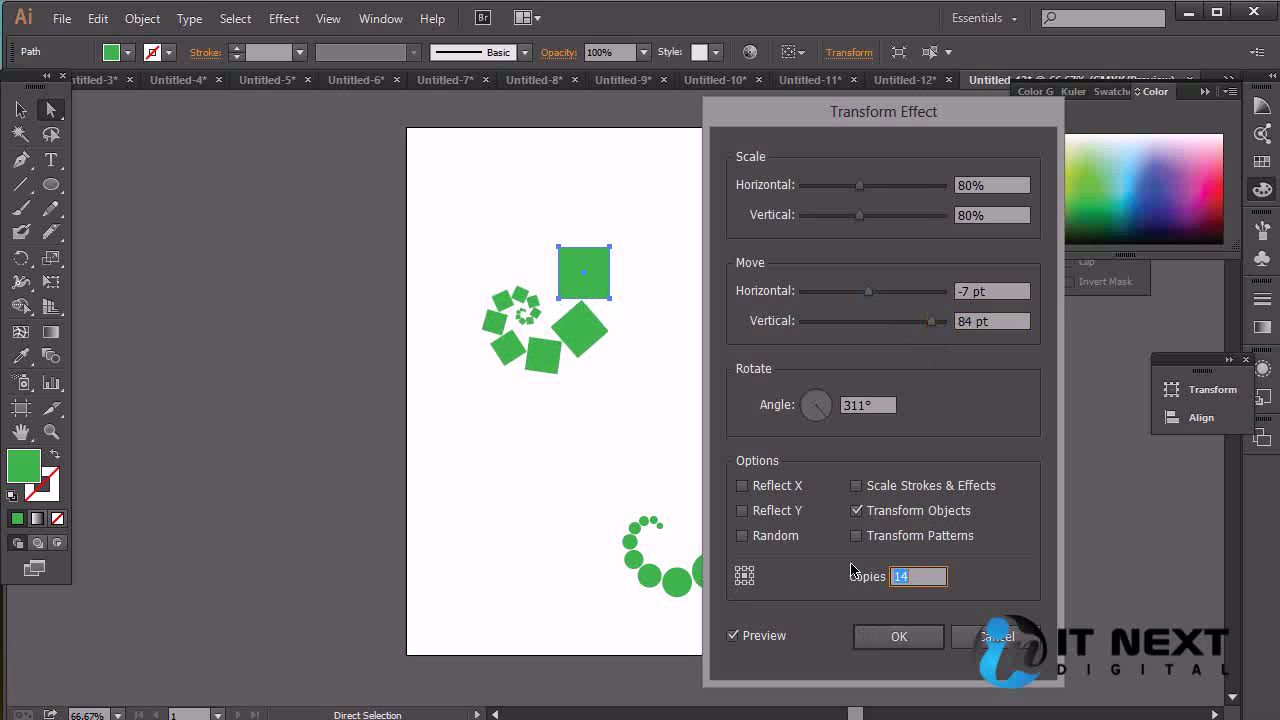
- Try the Reflect Y, Reflect X and Random options on the copies in turn, switching each one off again
click(741, 511)
click(742, 512)
click(742, 511)
click(742, 511)
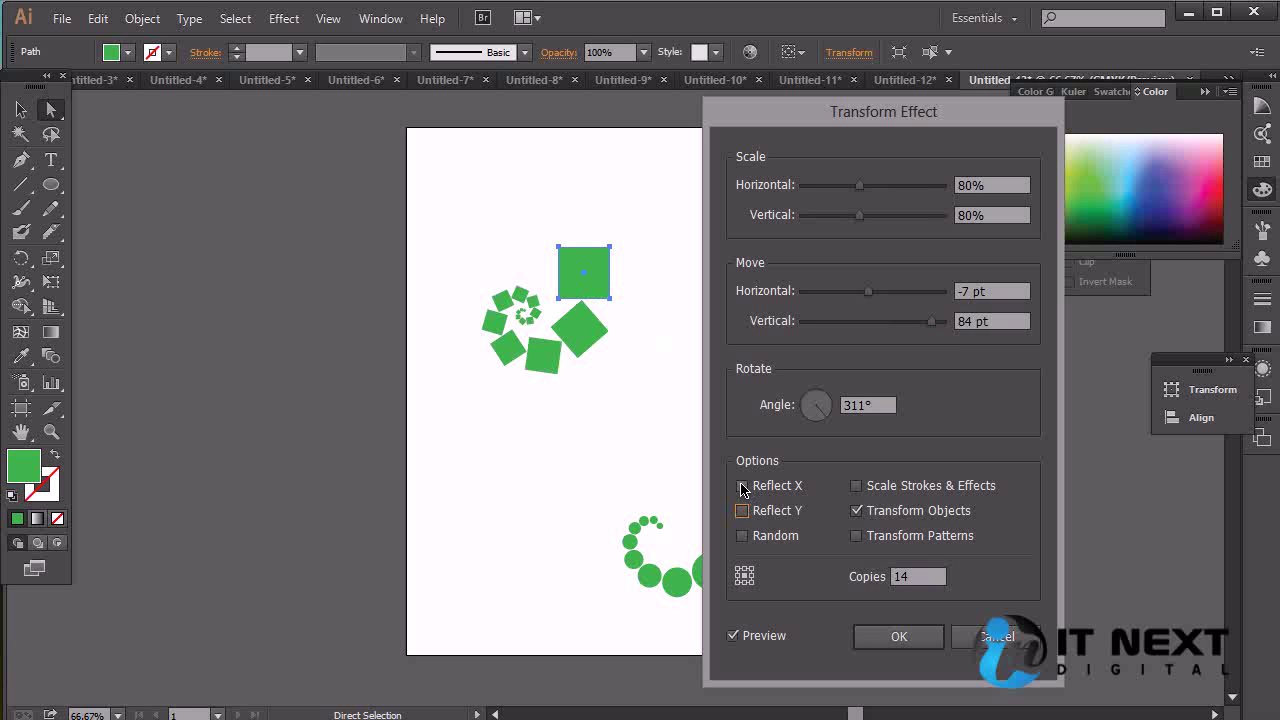
click(742, 487)
click(742, 487)
click(742, 536)
click(742, 536)
- Apply the Transform effect to the square and deselect it with the Selection tool
click(899, 636)
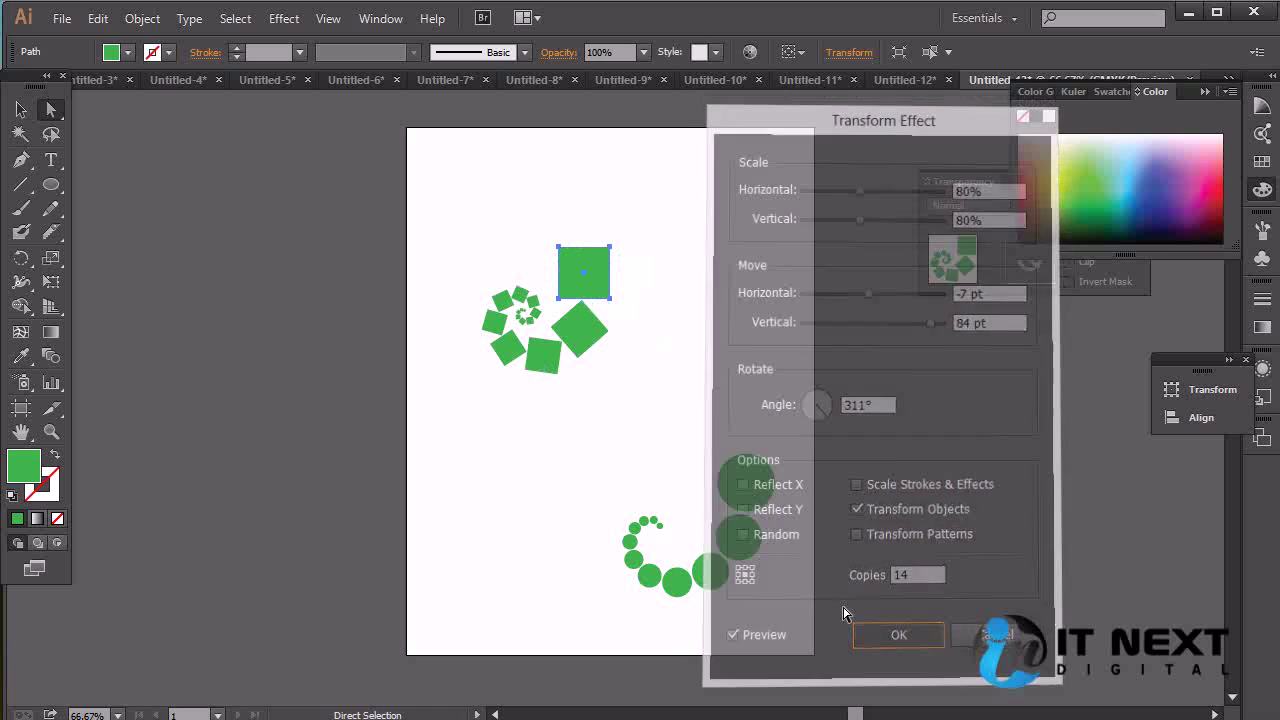
click(22, 110)
click(814, 309)
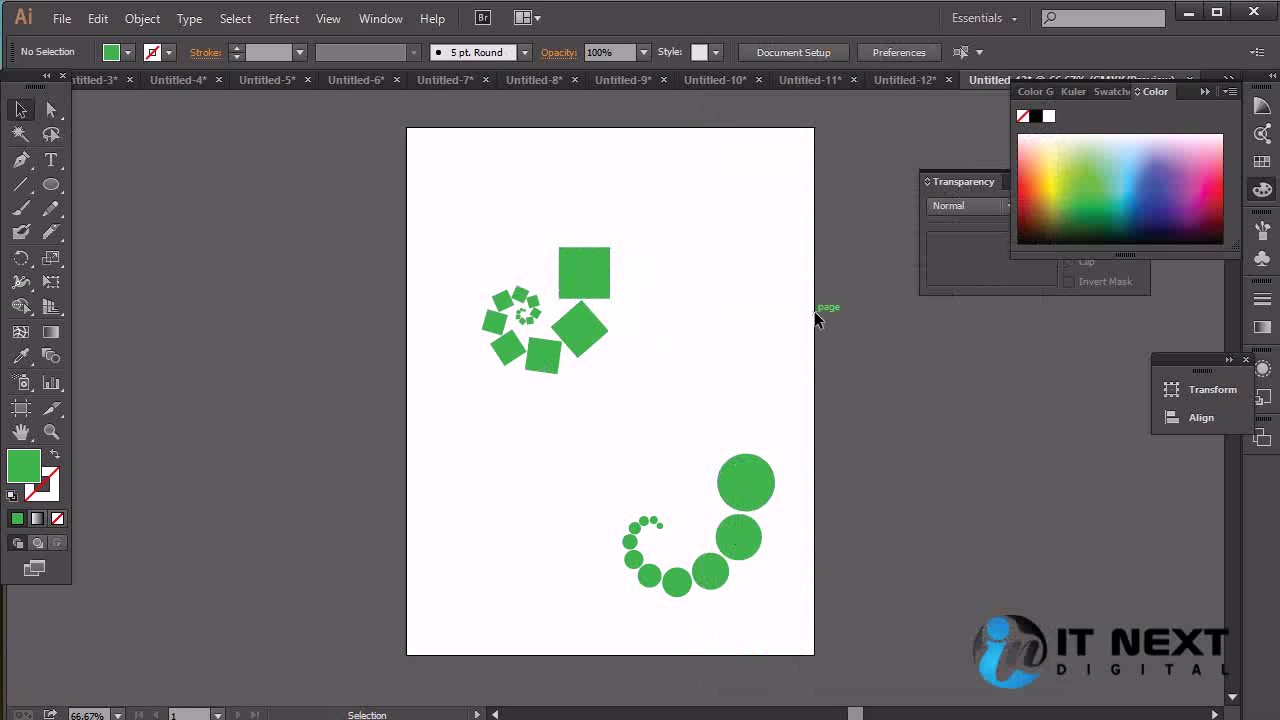
- Expand the appearance of the transformed square so its spiral becomes editable objects, and deselect it
click(748, 495)
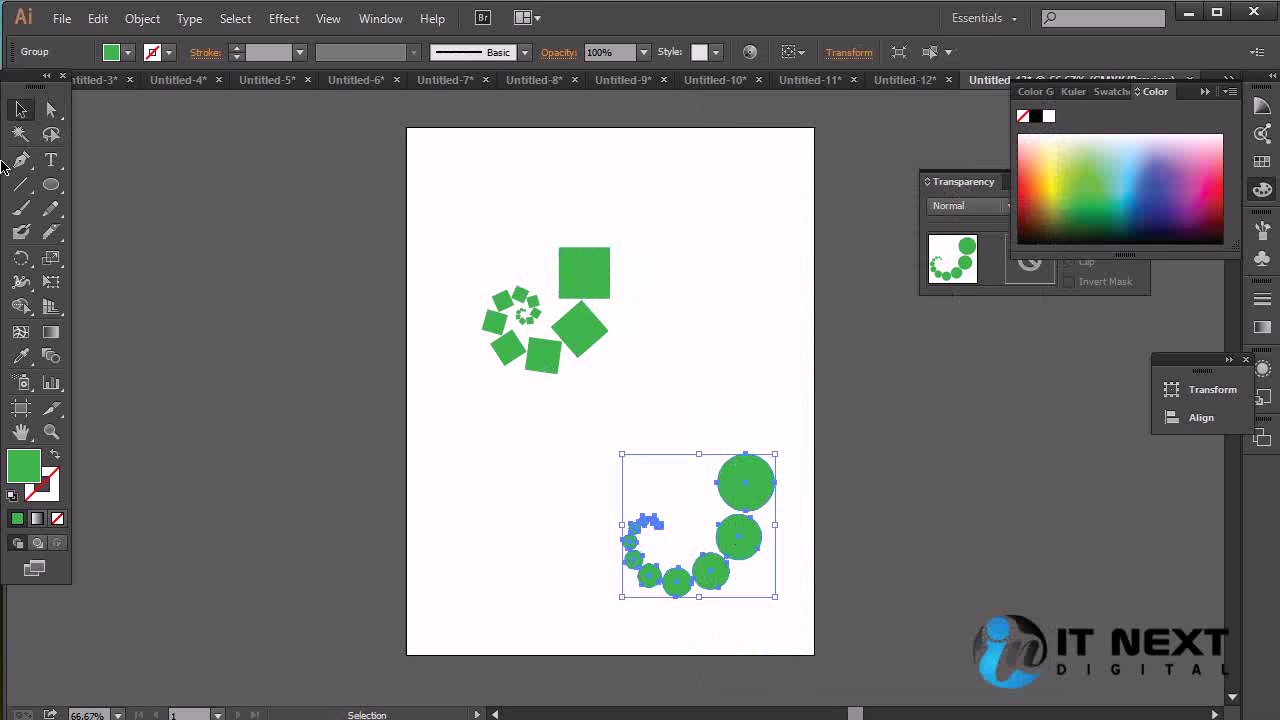
click(600, 292)
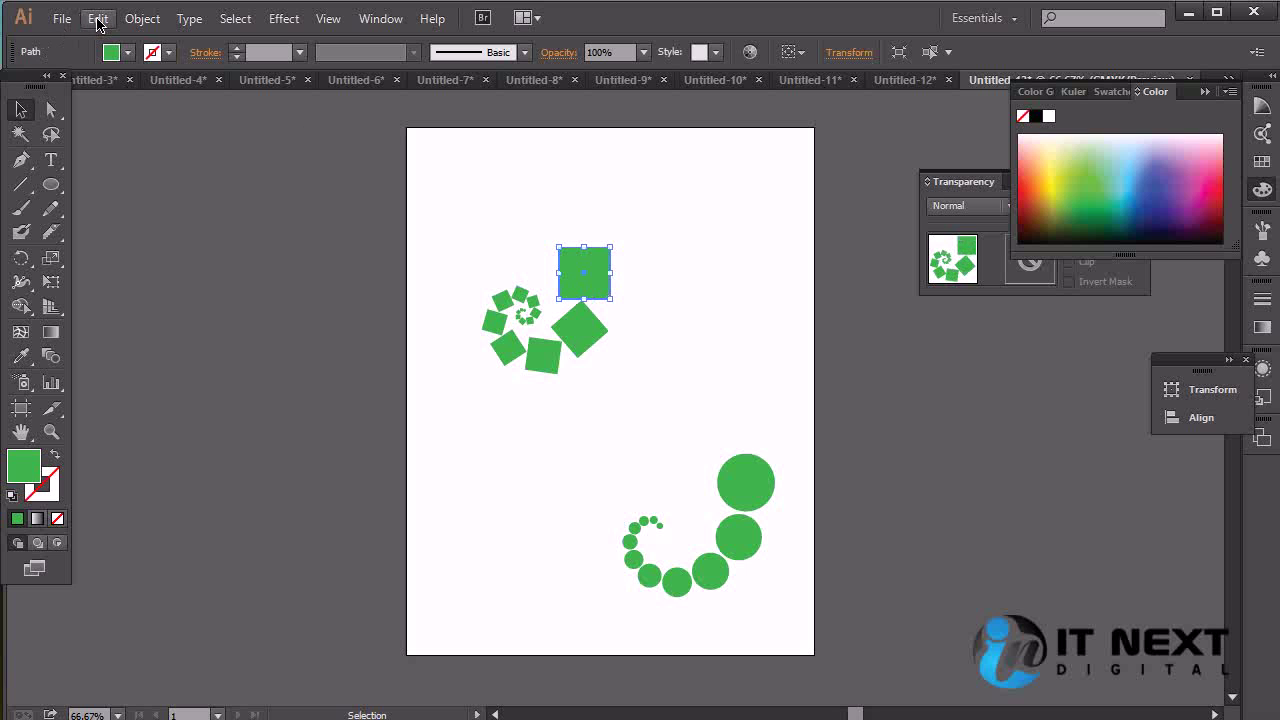
click(142, 18)
click(260, 254)
click(768, 357)
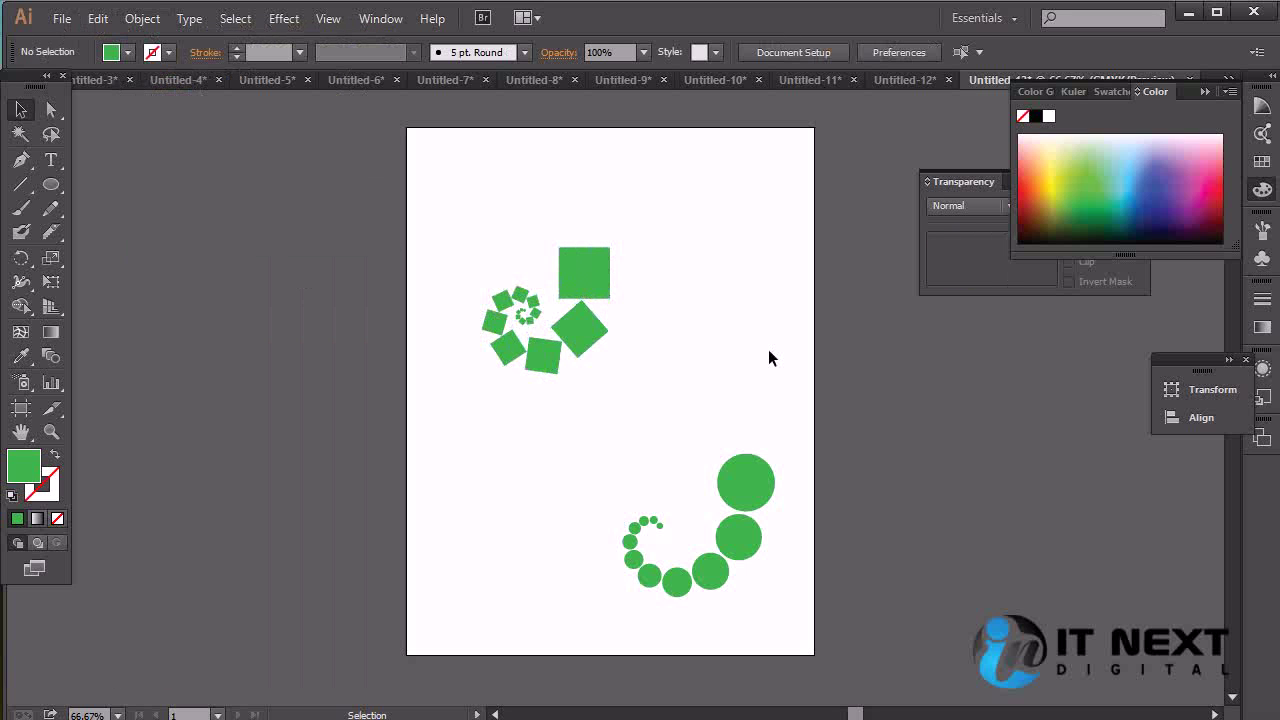
- Move the circle spiral up and to the left toward the artboard's centre, and delete the whole expanded square spiral
click(750, 495)
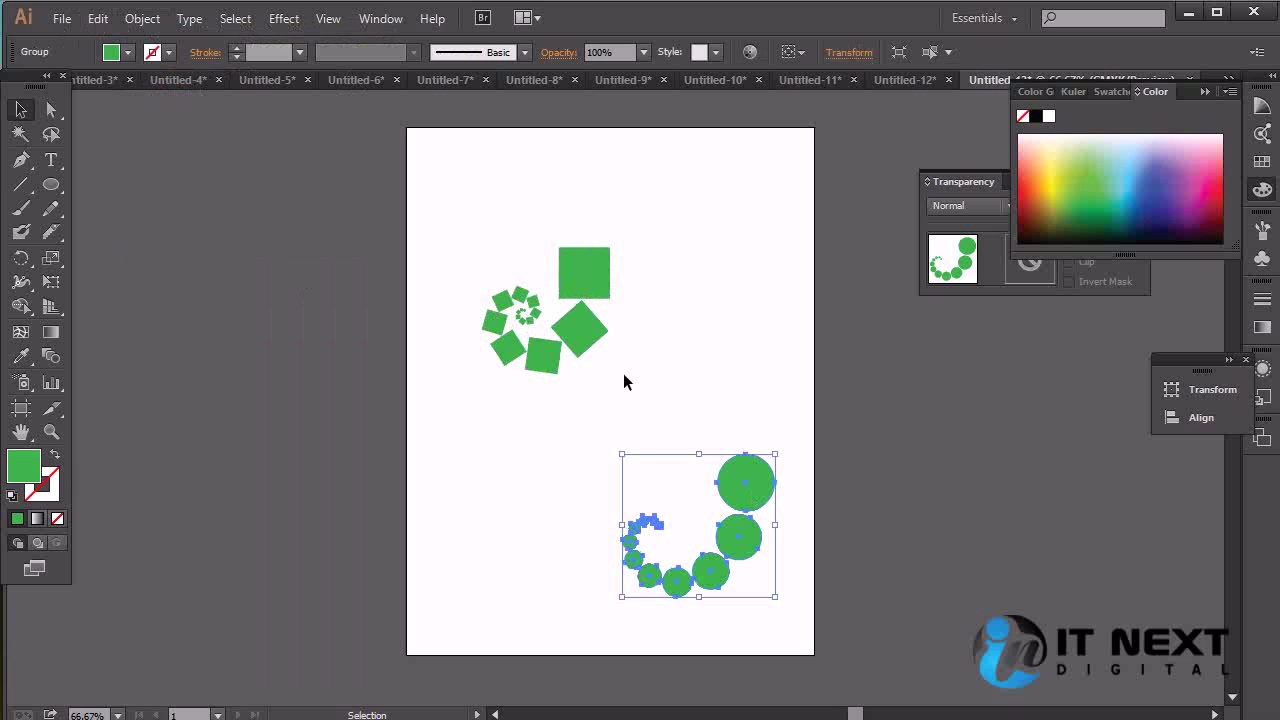
drag(757, 486, 681, 431)
drag(659, 240, 419, 390)
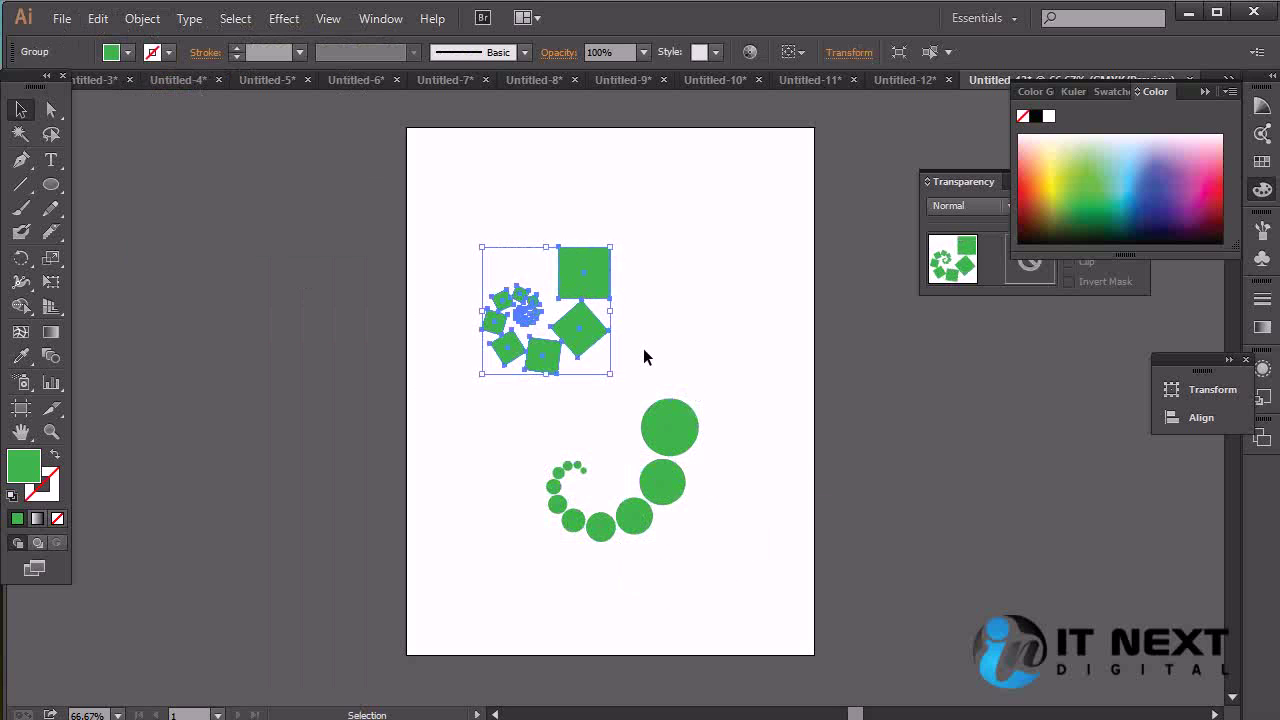
key(Delete)
- Move the circle spiral up to the upper middle of the artboard and deselect it
click(671, 457)
drag(671, 457, 650, 337)
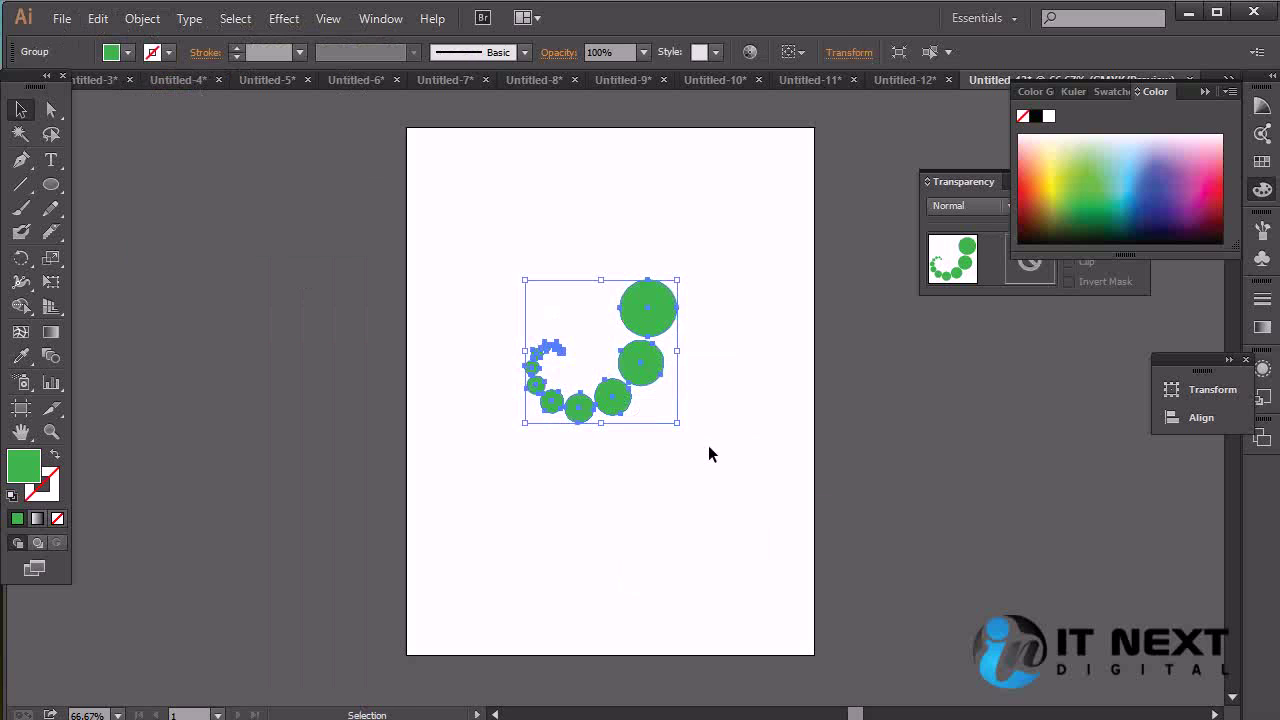
click(705, 445)
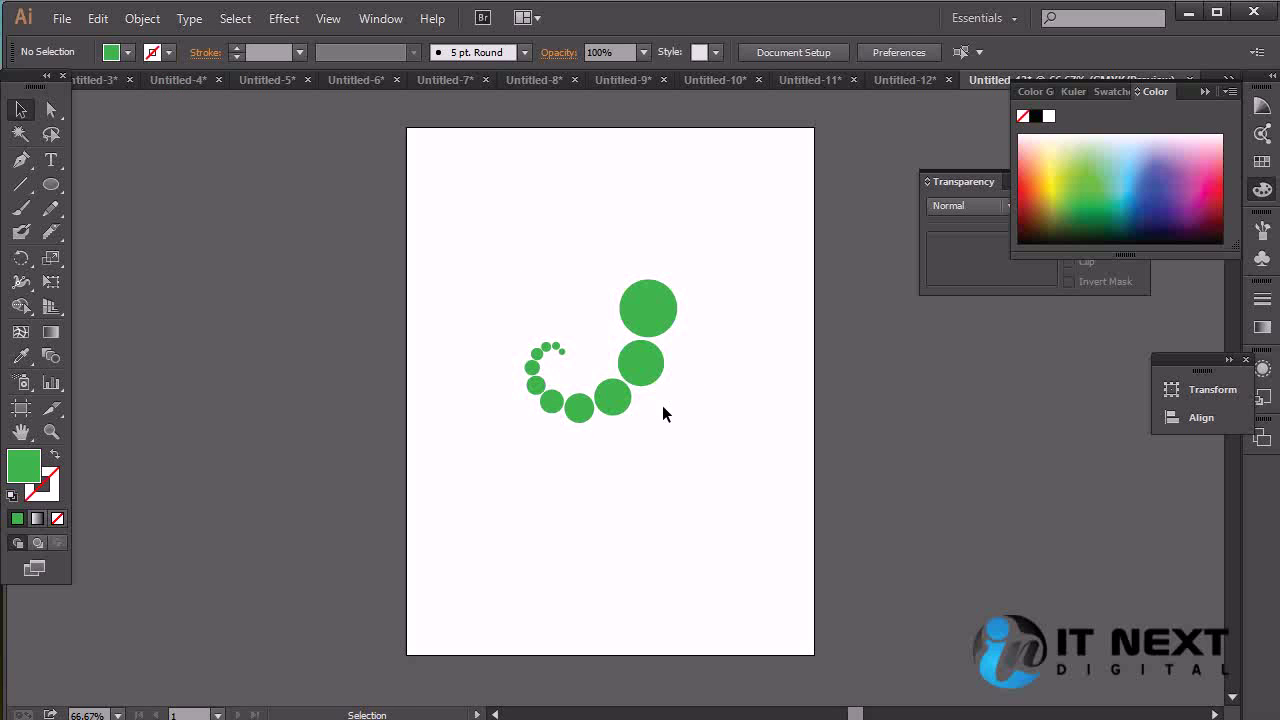
- Select the whole circle spiral group in a close-up view at 150%
key(ctrl+plus)
key(ctrl+plus)
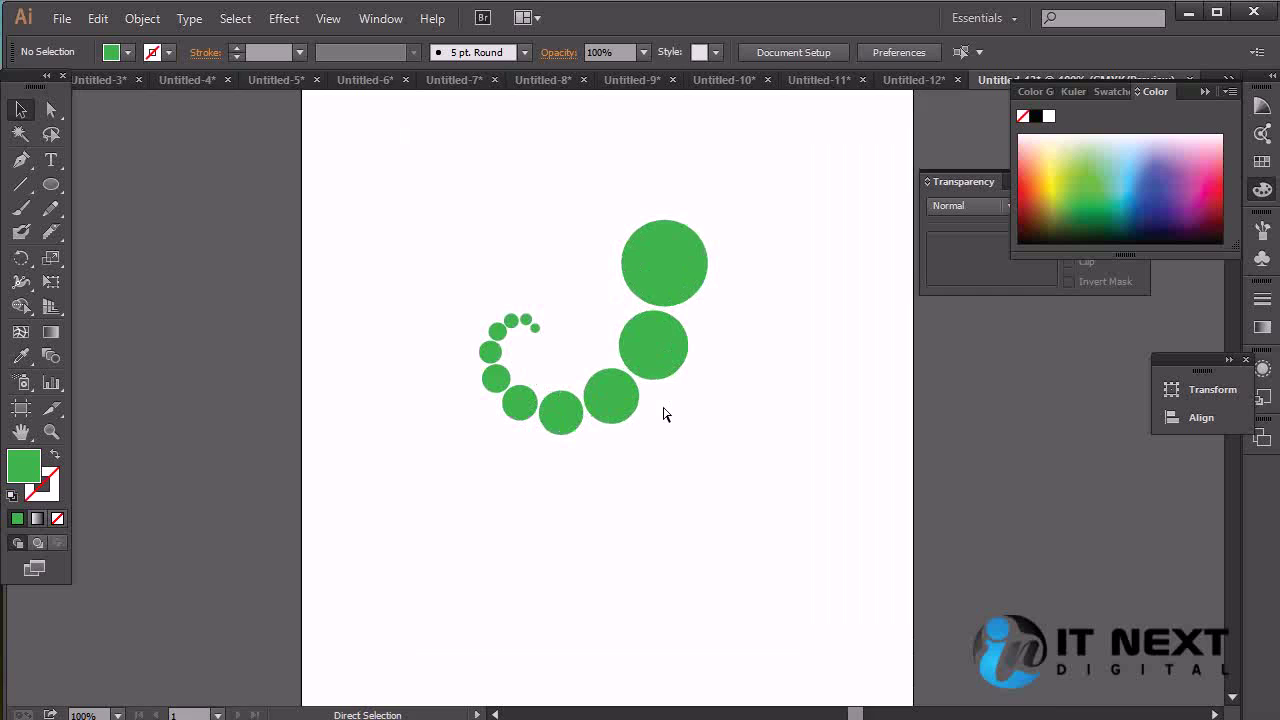
drag(673, 380, 648, 501)
click(646, 423)
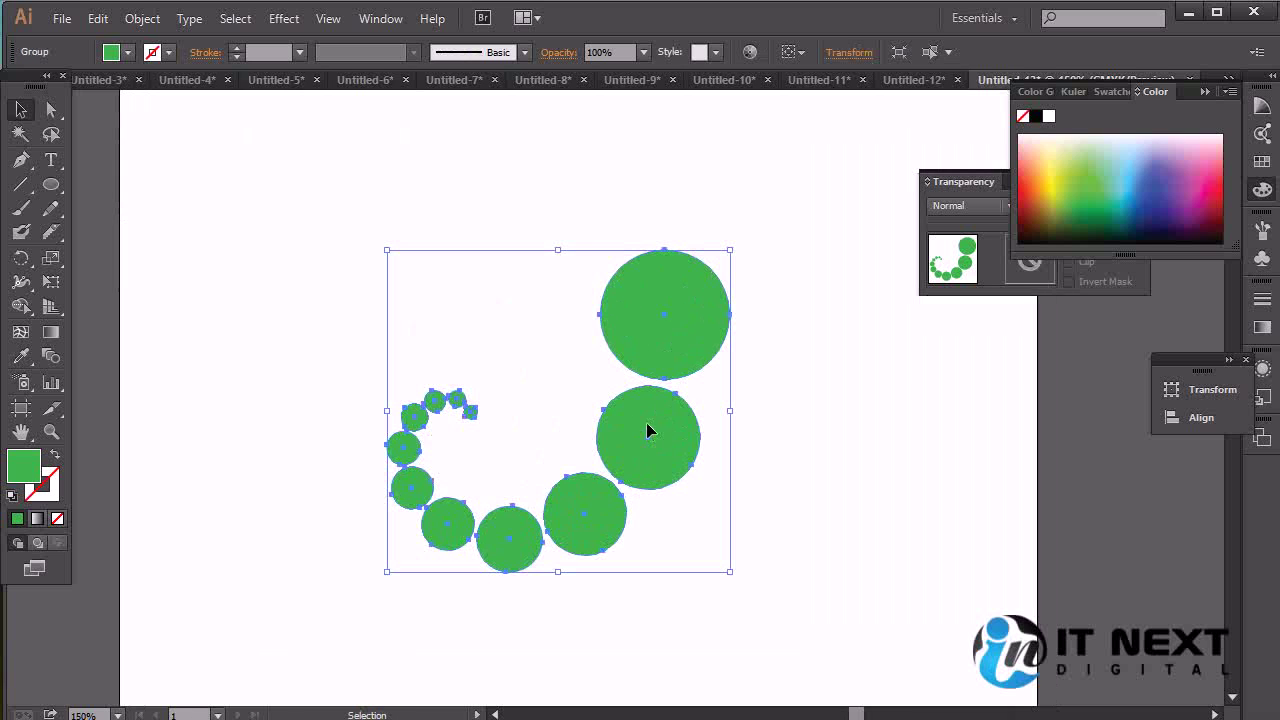